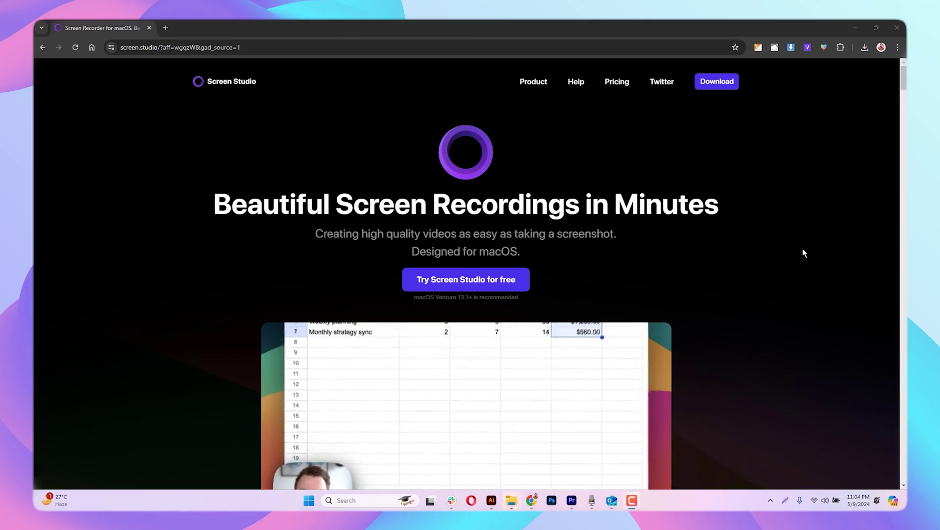
scroll(802, 249, "down", 3)
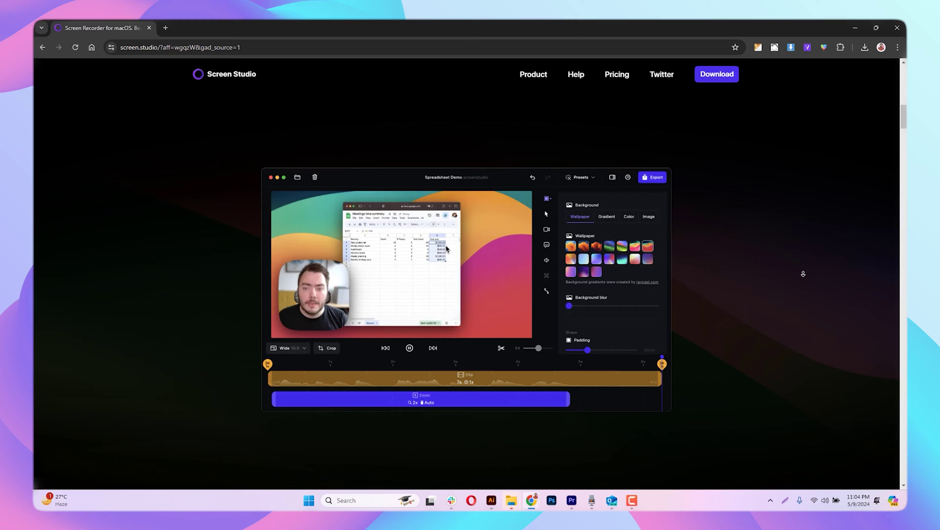
scroll(803, 273, "down", 1)
scroll(803, 273, "down", 3)
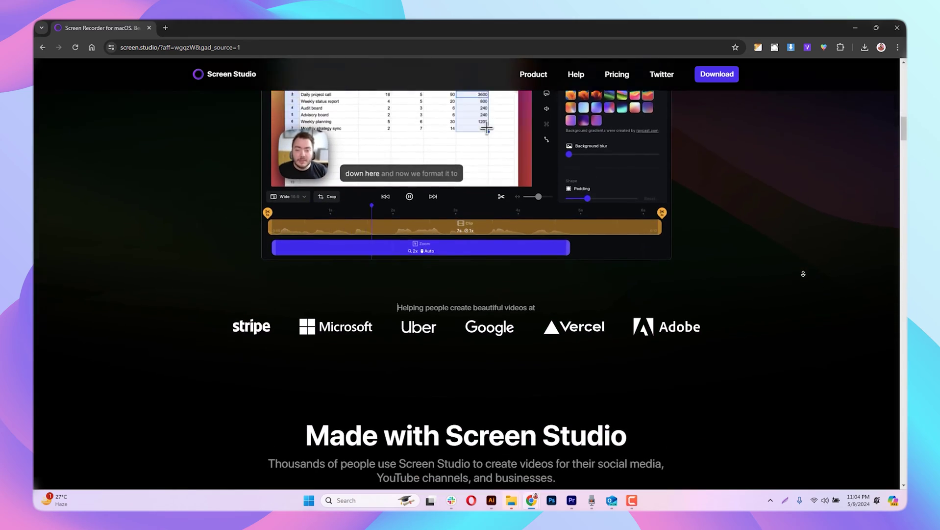
scroll(803, 274, "down", 3)
scroll(803, 273, "down", 3)
scroll(803, 273, "down", 1)
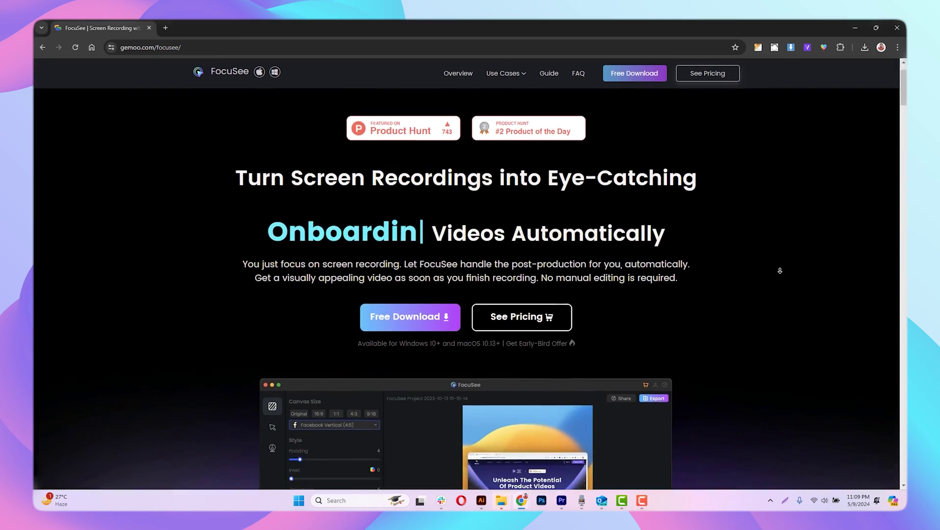
scroll(779, 257, "down", 3)
scroll(780, 269, "down", 2)
scroll(780, 269, "down", 3)
scroll(780, 269, "down", 3)
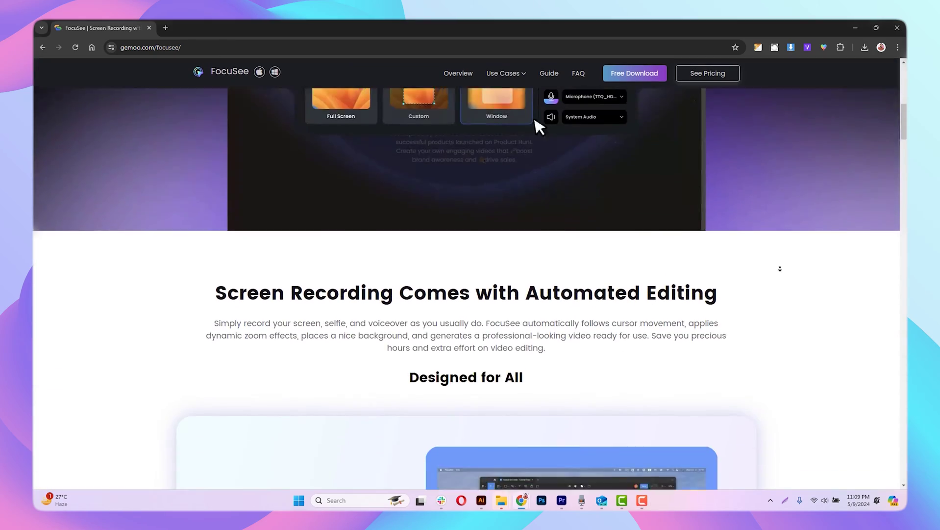
scroll(780, 269, "down", 2)
scroll(780, 269, "down", 2)
scroll(780, 267, "down", 2)
scroll(780, 266, "down", 2)
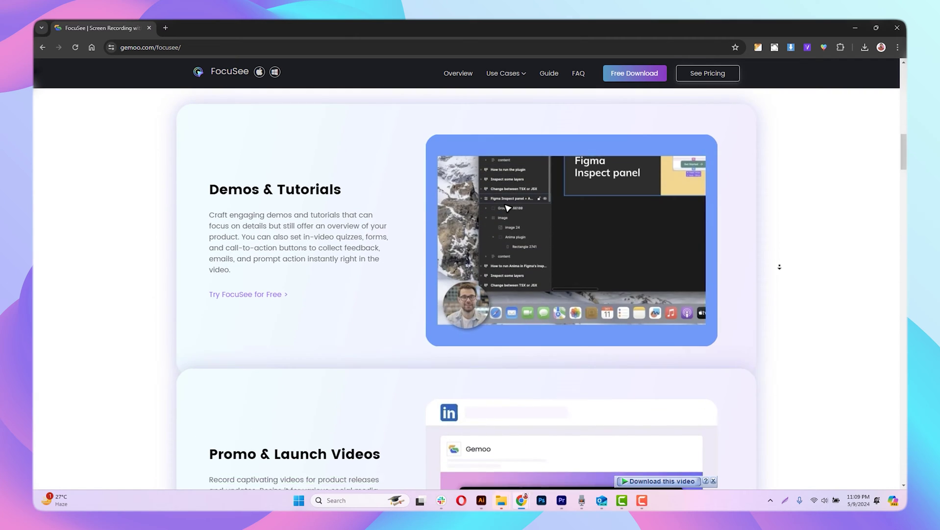
scroll(780, 267, "down", 2)
scroll(780, 266, "down", 2)
scroll(781, 266, "down", 2)
scroll(780, 267, "down", 2)
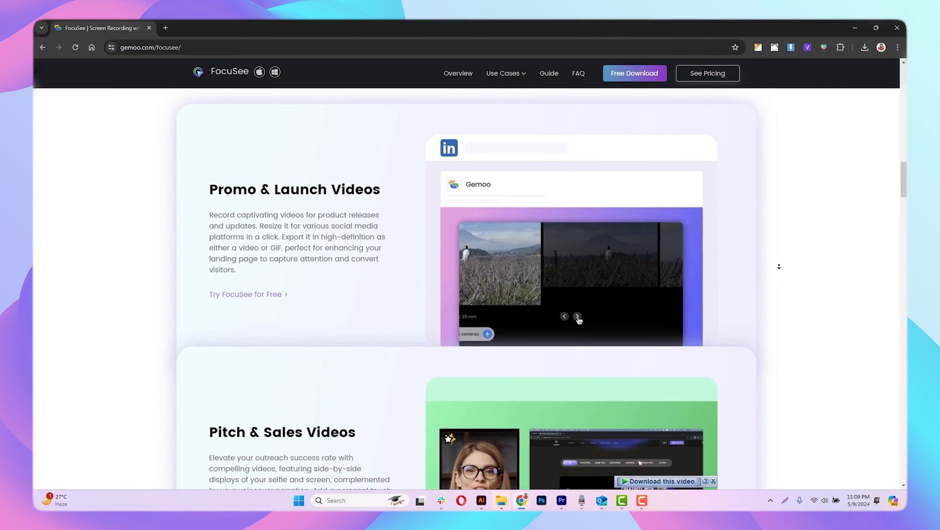
scroll(780, 266, "down", 2)
scroll(780, 266, "down", 2)
scroll(780, 266, "down", 2)
scroll(779, 267, "down", 2)
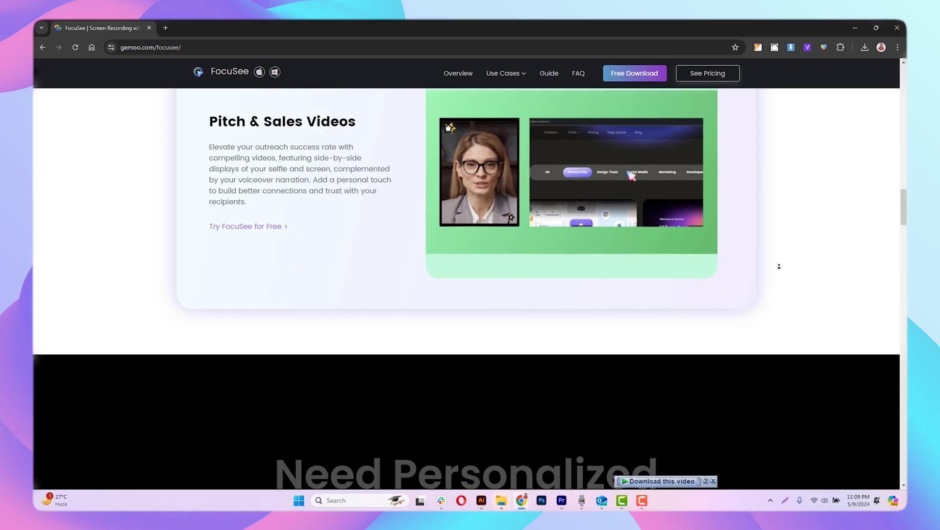
scroll(780, 266, "down", 2)
scroll(779, 267, "down", 2)
scroll(780, 266, "down", 2)
scroll(779, 266, "down", 2)
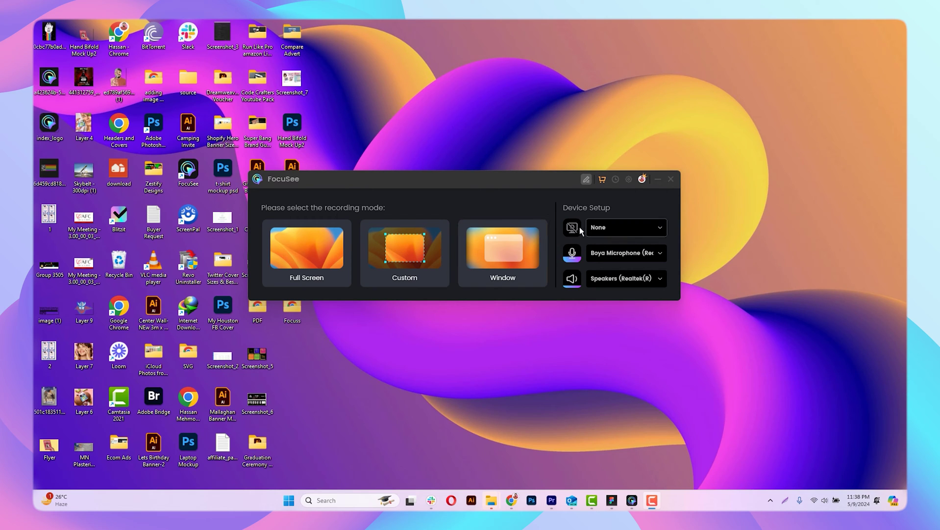
Step: Leave the camera at None and close the recording-mode window, returning to the desktop
left_click(594, 230)
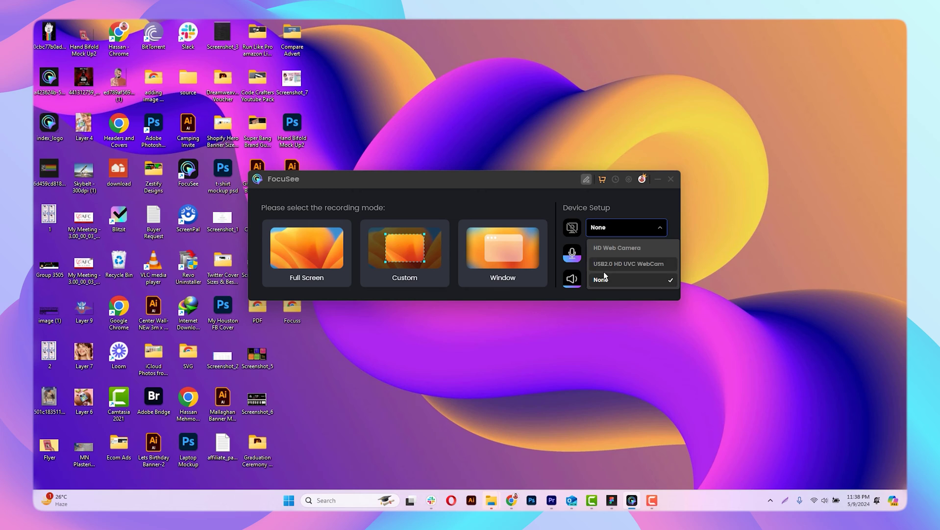
left_click(610, 227)
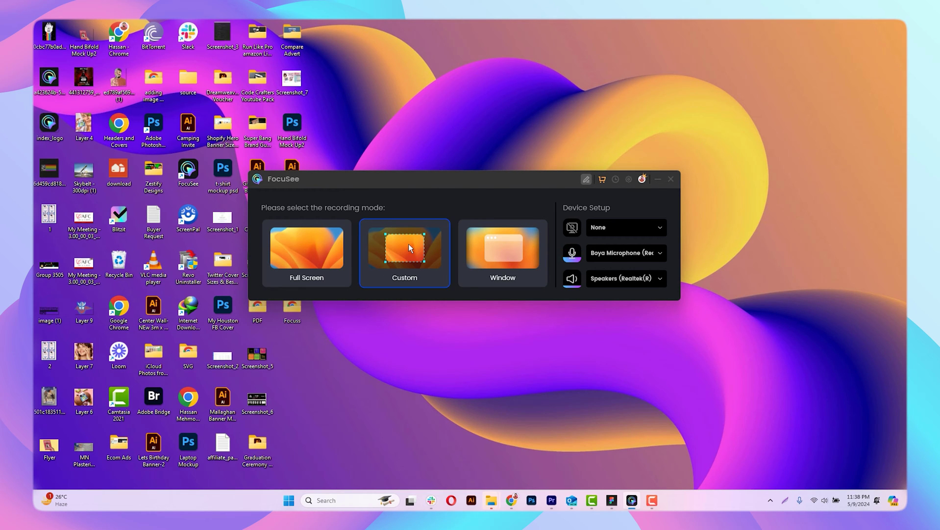
left_click(301, 248)
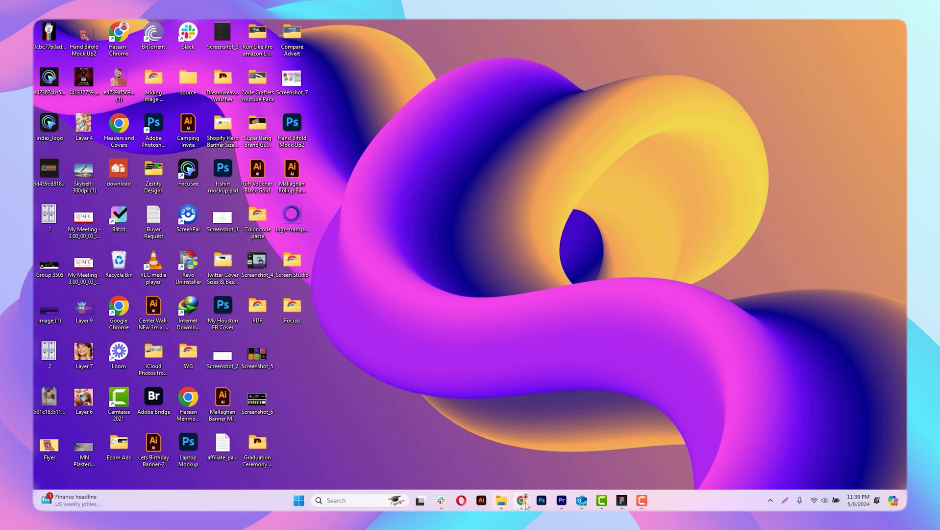
Step: Bring Chrome with the FocuSee page back while the FocuSee editor window opens over it
mouse_move(521, 500)
left_click(440, 449)
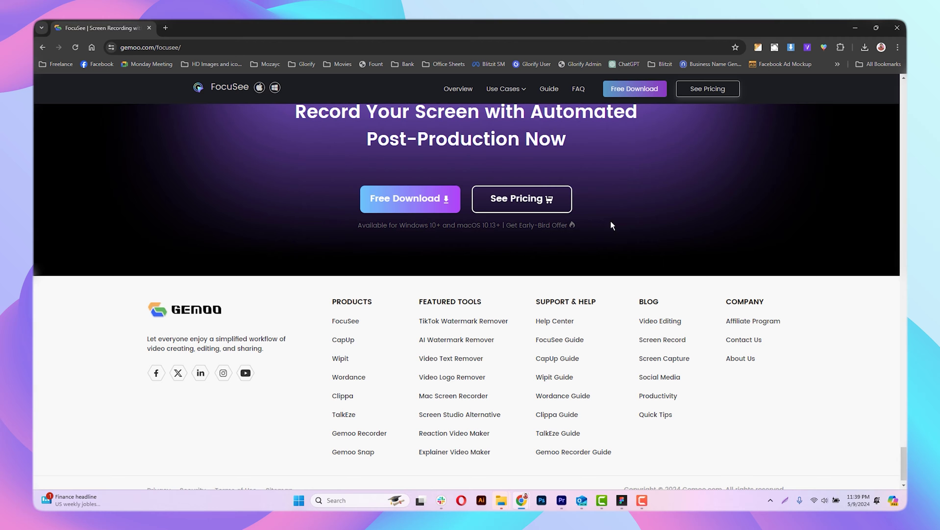
scroll(611, 221, "up", 5)
scroll(642, 302, "up", 5)
scroll(643, 302, "up", 3)
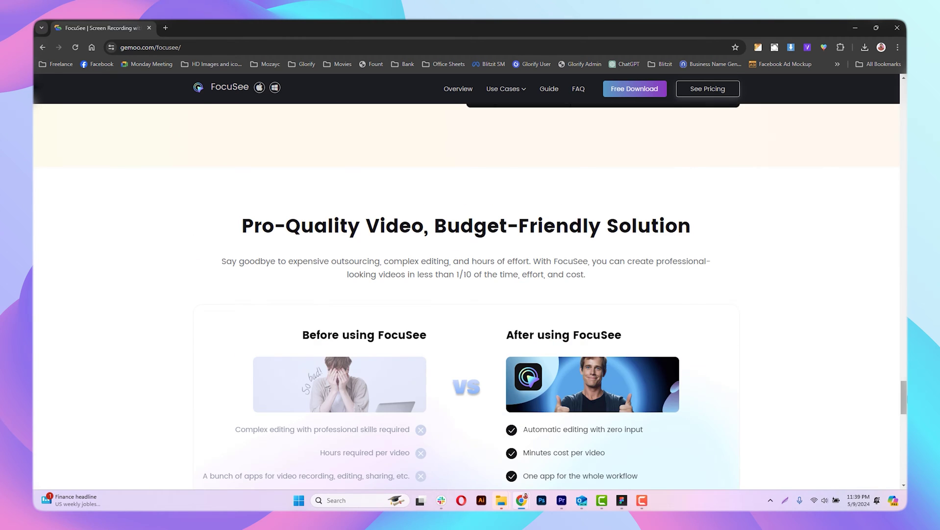
scroll(531, 207, "up", 10)
scroll(531, 207, "up", 10)
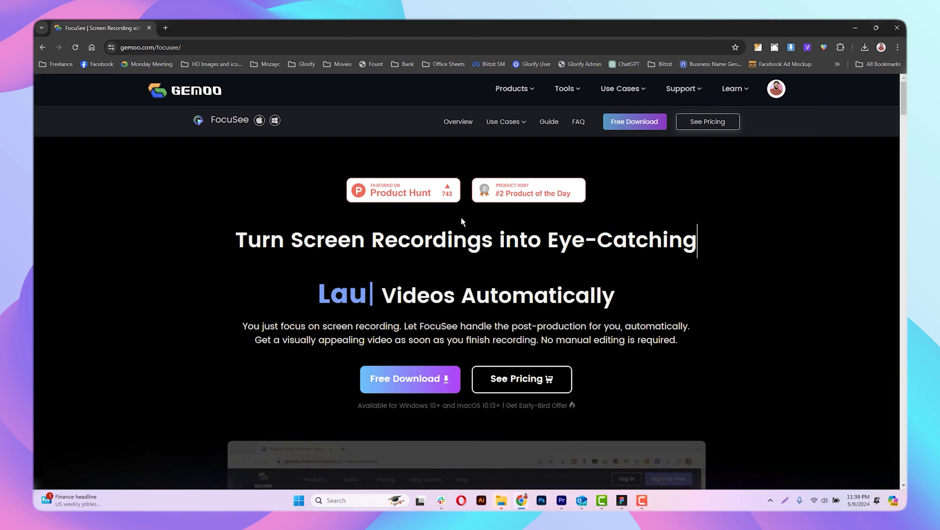
scroll(462, 220, "down", 3)
scroll(448, 235, "down", 4)
scroll(433, 228, "down", 4)
scroll(401, 214, "down", 3)
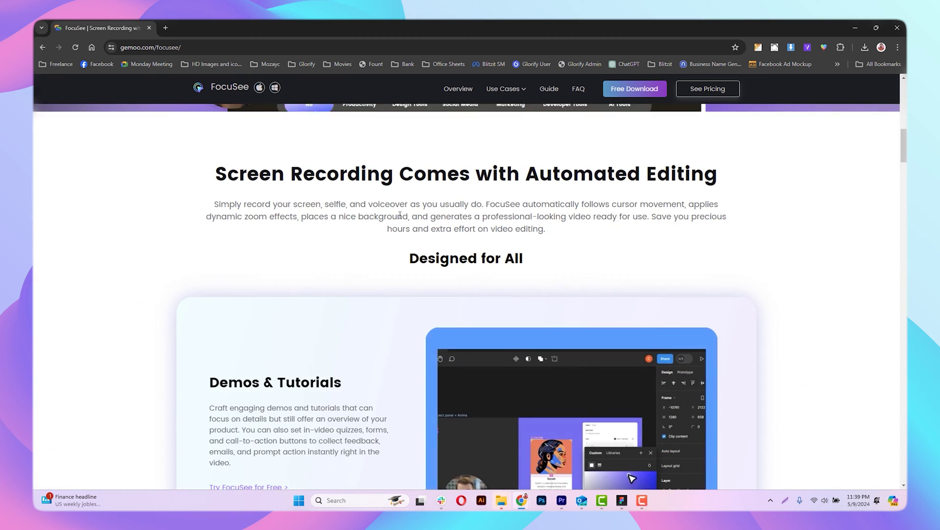
left_click_drag(304, 175, 614, 177)
left_click(575, 198)
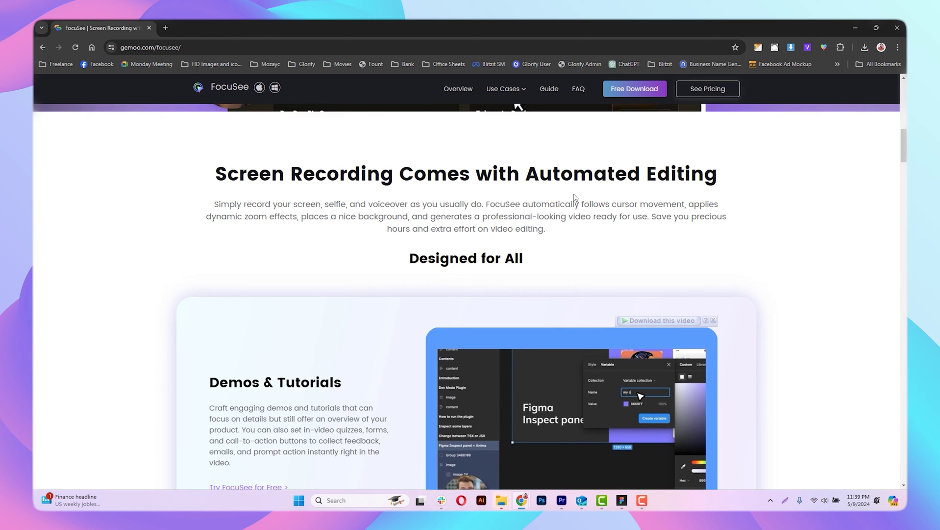
scroll(575, 198, "down", 3)
scroll(477, 220, "down", 4)
scroll(411, 235, "down", 3)
scroll(397, 254, "down", 3)
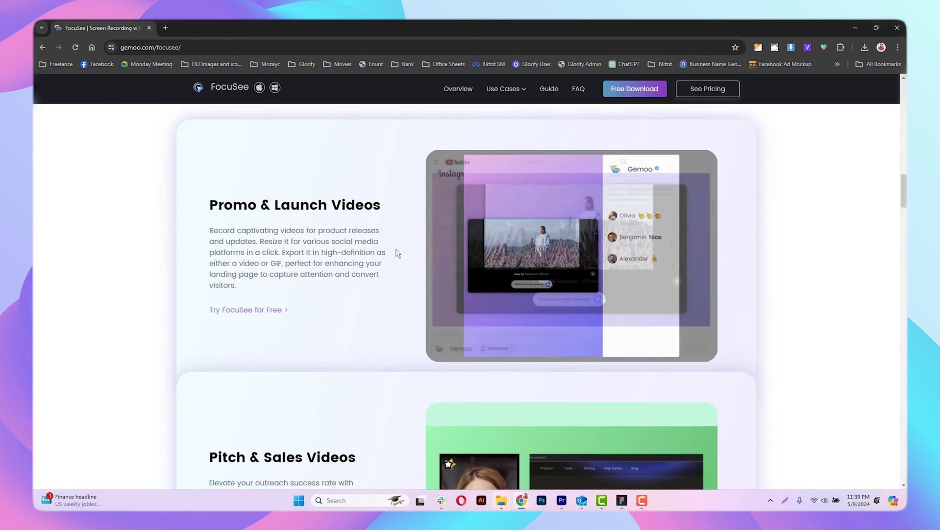
scroll(397, 254, "down", 4)
scroll(367, 272, "down", 3)
scroll(360, 282, "down", 5)
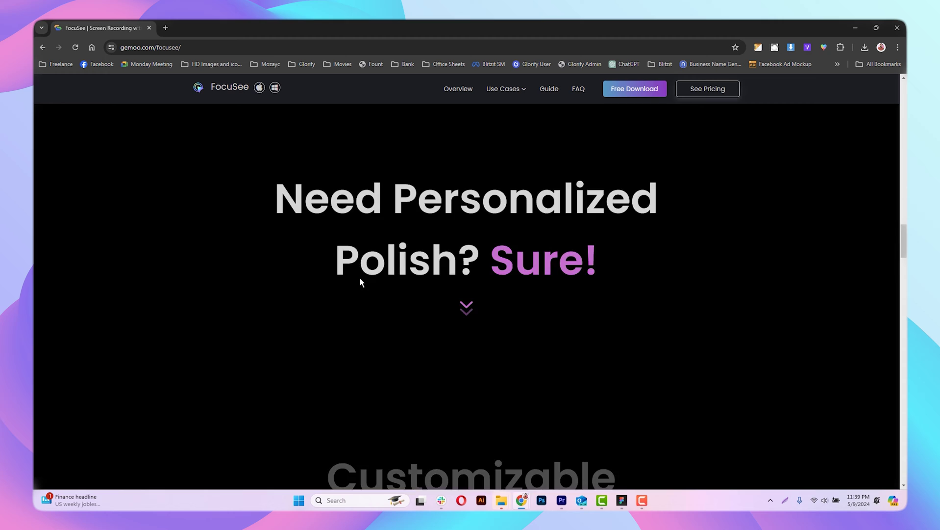
scroll(361, 282, "down", 5)
scroll(375, 265, "down", 4)
scroll(507, 228, "down", 4)
scroll(490, 281, "down", 5)
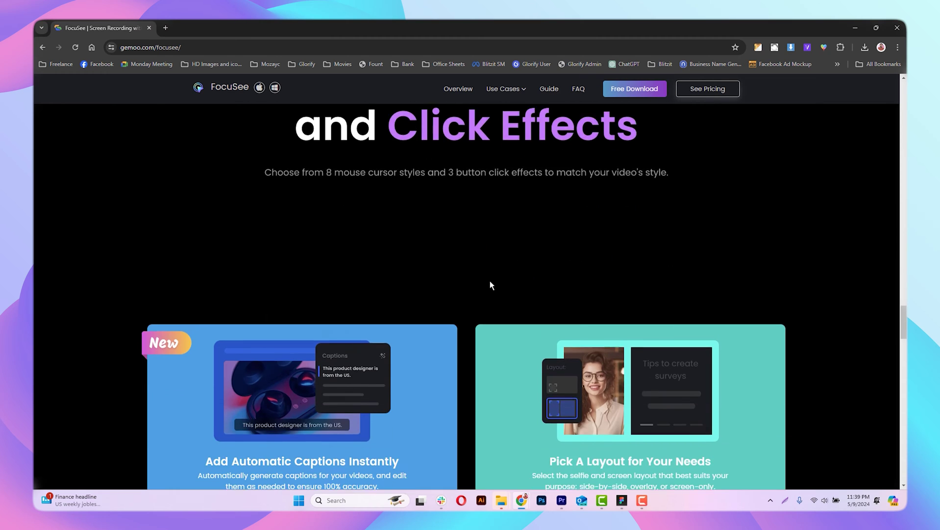
scroll(489, 281, "down", 6)
scroll(471, 287, "down", 5)
scroll(500, 353, "down", 5)
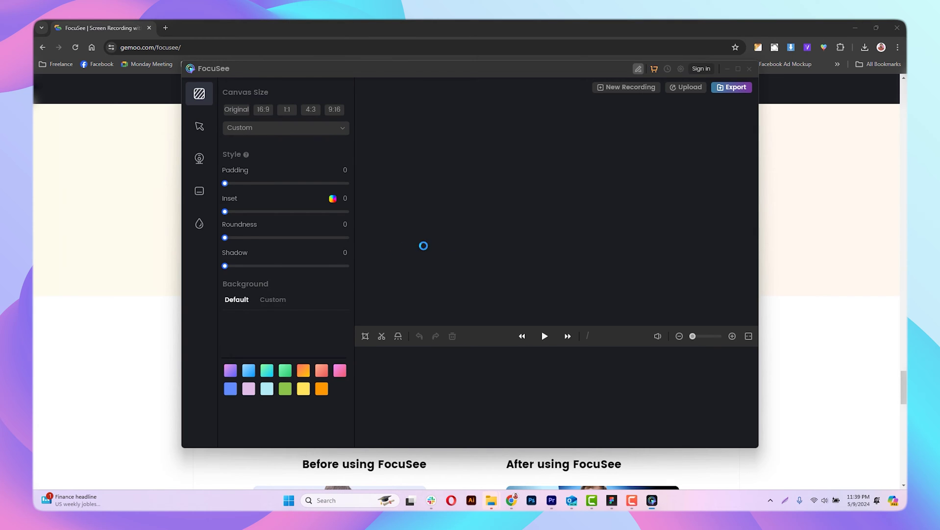
Step: Play the loaded project preview and pause it near the Zoom clip on the timeline
left_click(526, 336)
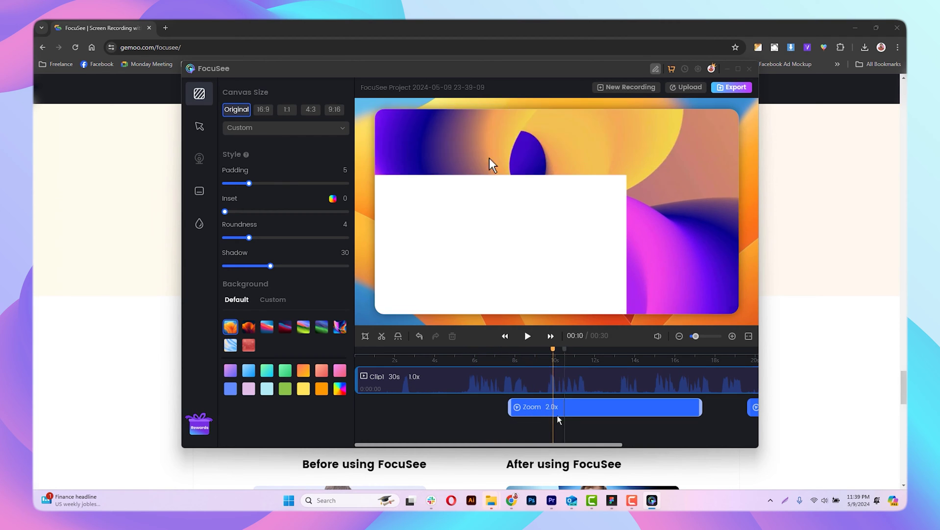
left_click(529, 337)
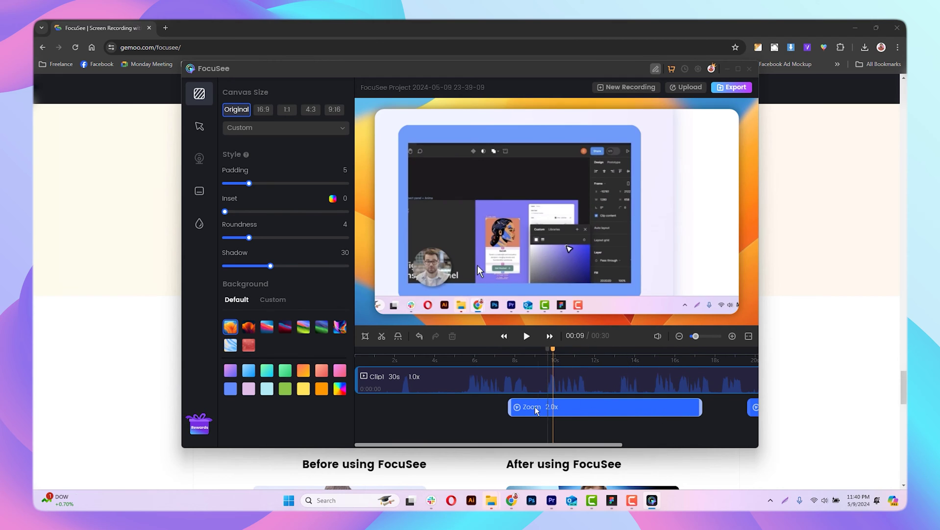
Step: Lower the zoom section's level from 2.0x, toggle zoom effects off and back on, and return to canvas settings
left_click(519, 409)
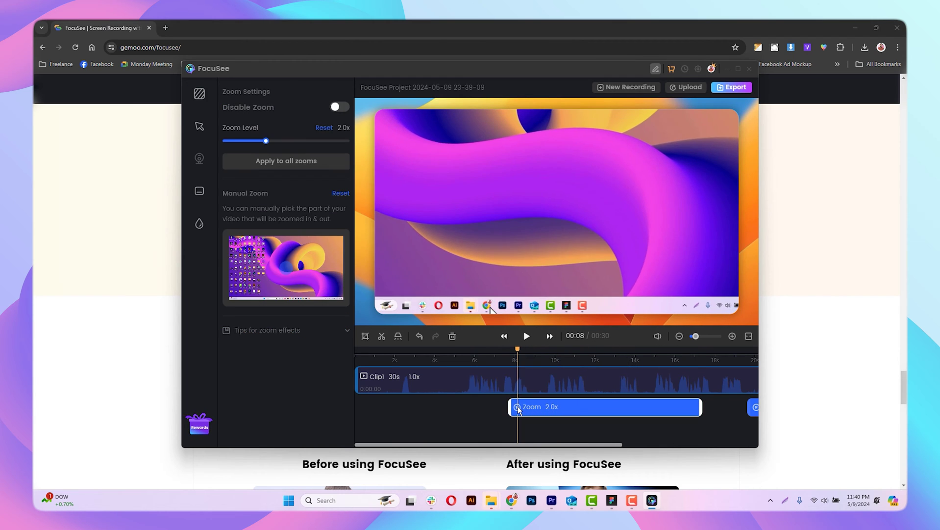
left_click_drag(264, 141, 228, 141)
left_click(338, 107)
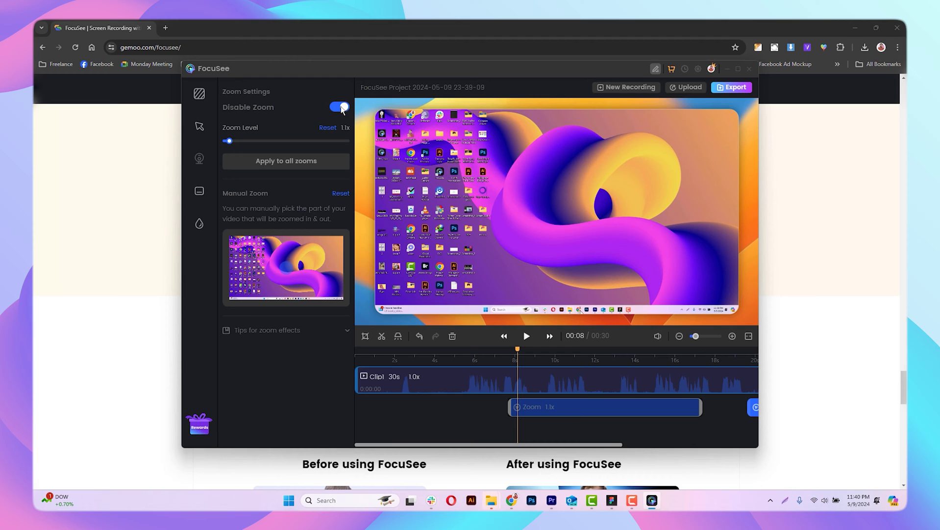
left_click(337, 106)
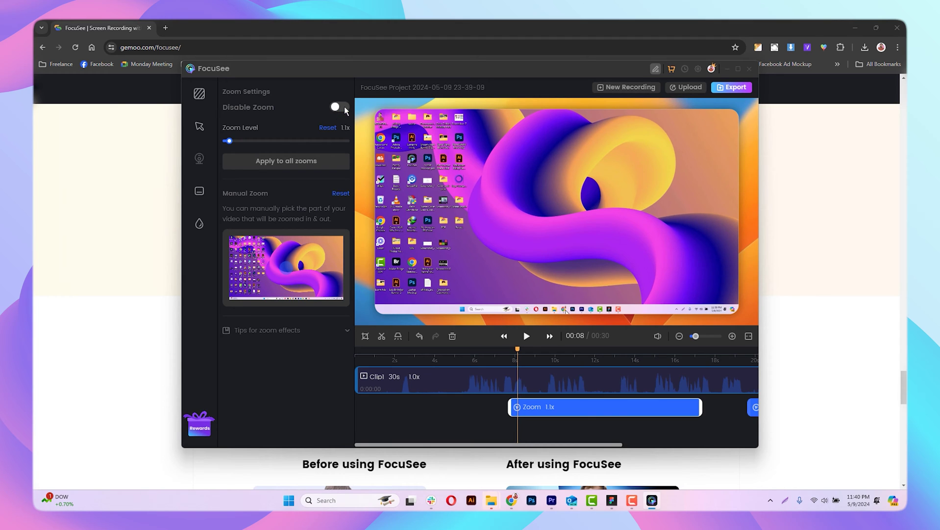
left_click(199, 94)
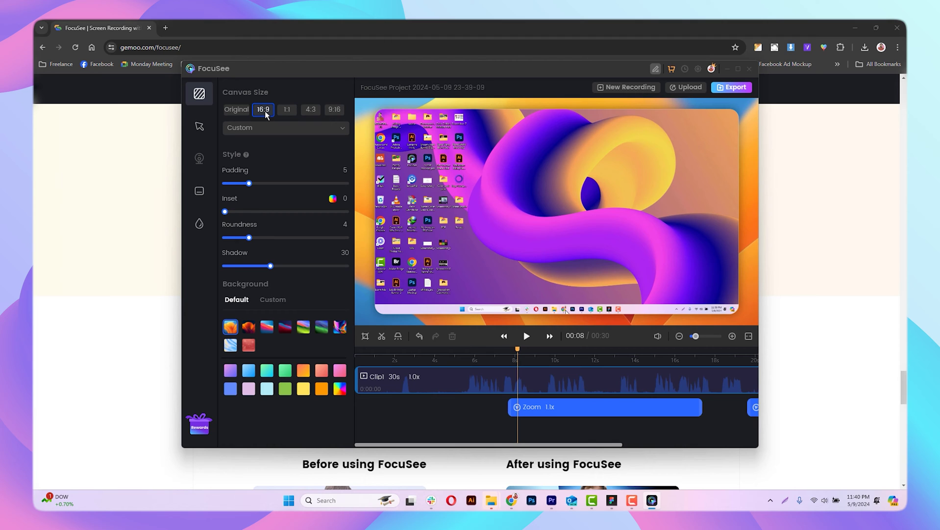
left_click(287, 111)
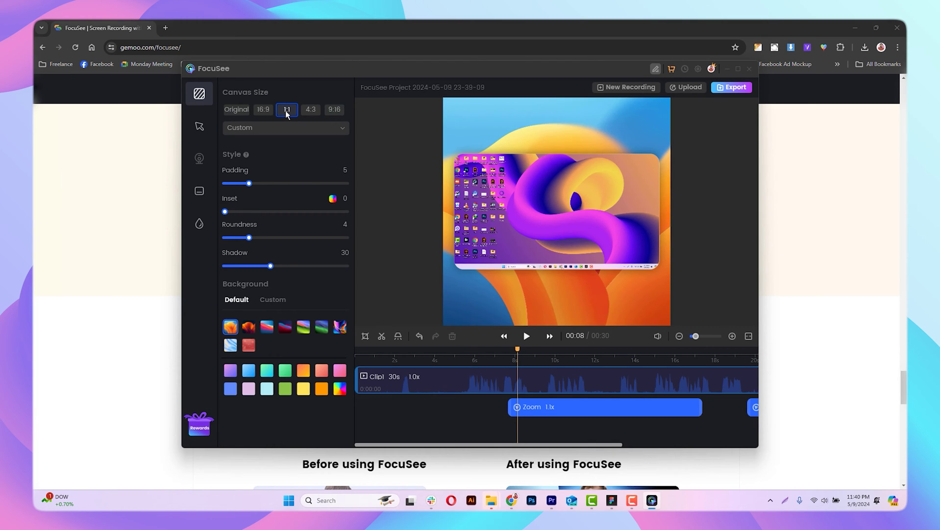
left_click(314, 110)
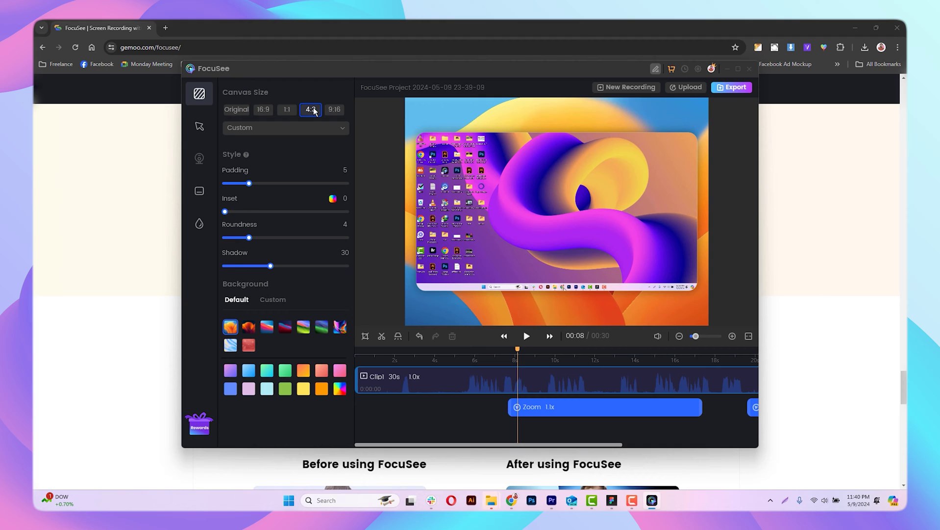
left_click(334, 109)
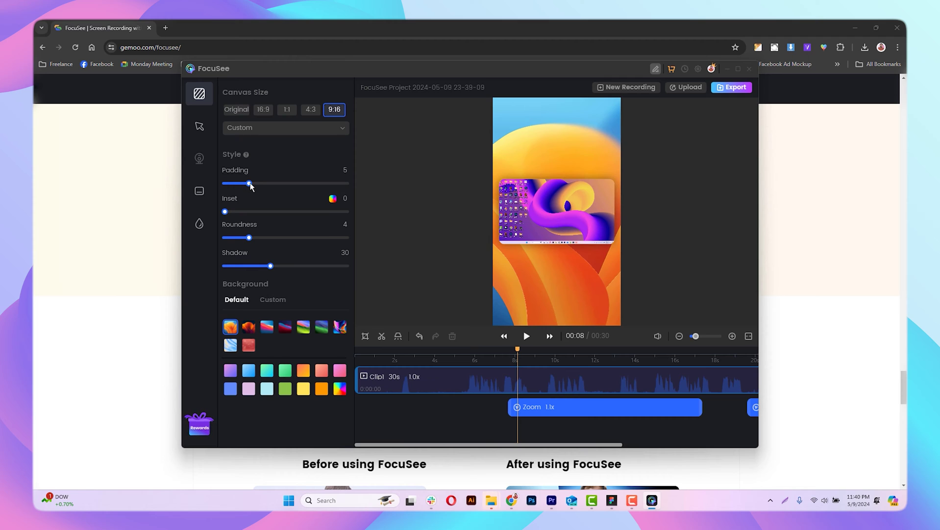
left_click_drag(248, 183, 240, 184)
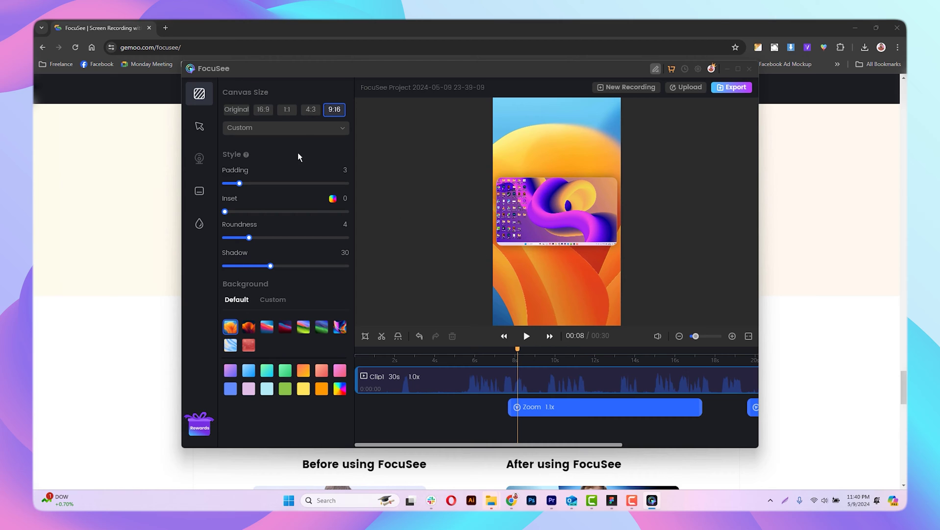
left_click(236, 109)
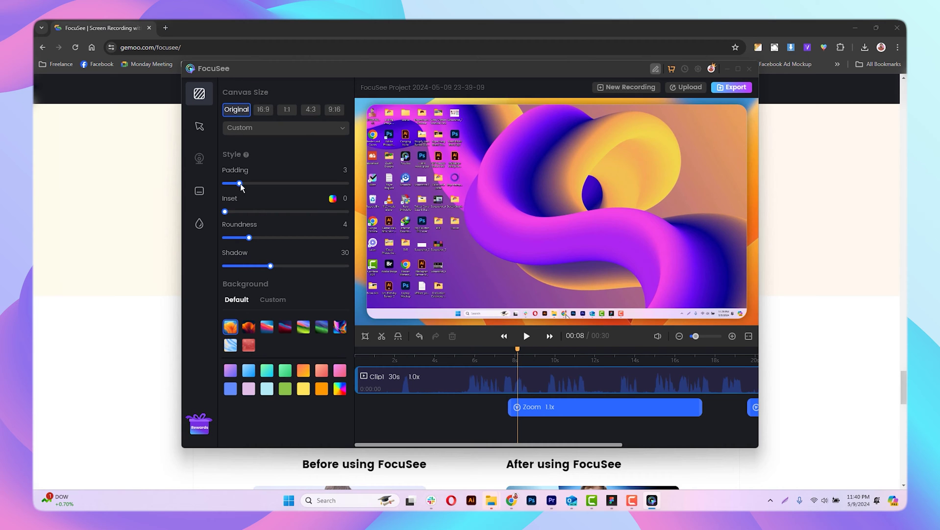
left_click_drag(238, 184, 249, 184)
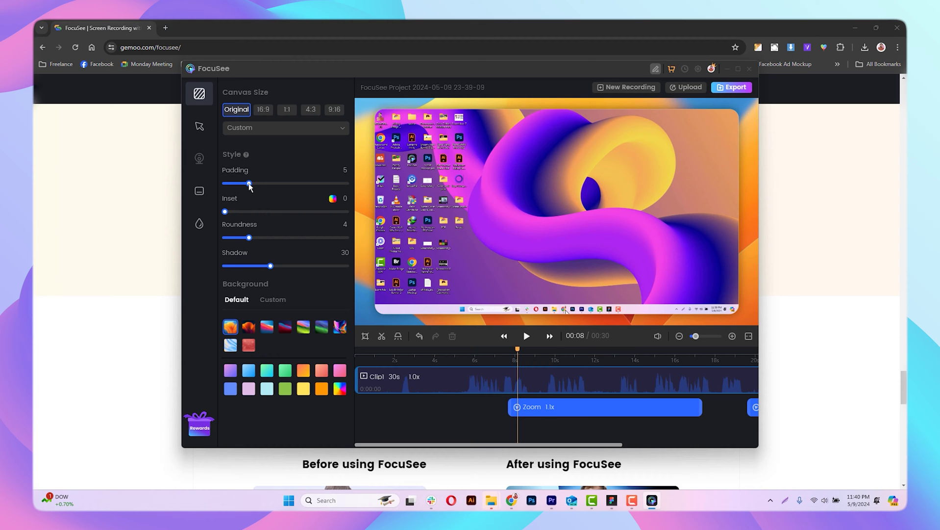
mouse_move(250, 184)
left_mouse_down()
mouse_move(307, 184)
mouse_move(248, 184)
left_mouse_up()
Step: Add a yellow inset border around the recording and set its width to 8
left_click_drag(225, 212, 252, 212)
left_click(334, 199)
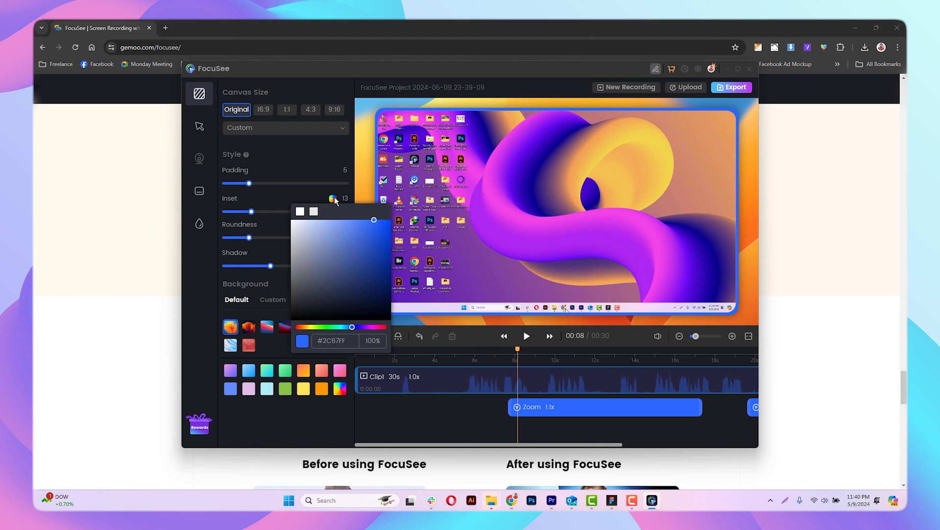
left_click_drag(319, 326, 308, 327)
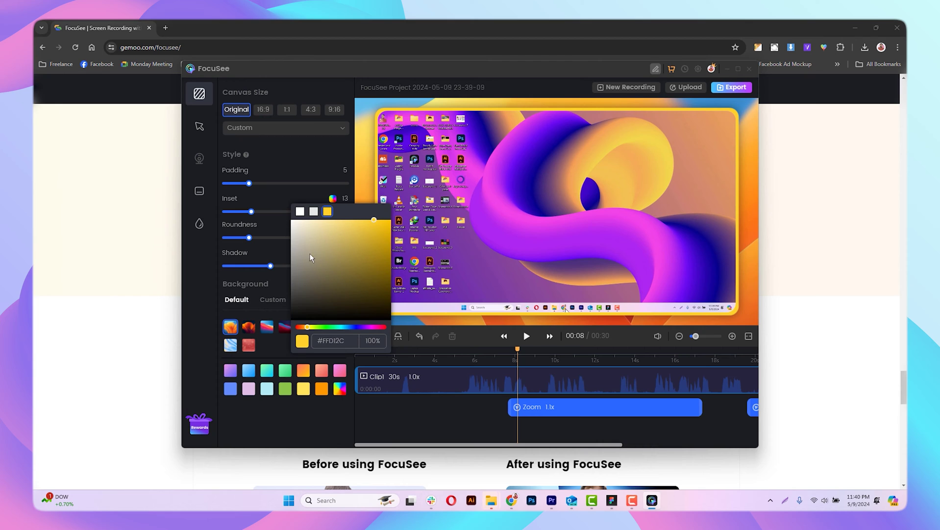
left_click(257, 209)
left_click_drag(249, 213, 239, 213)
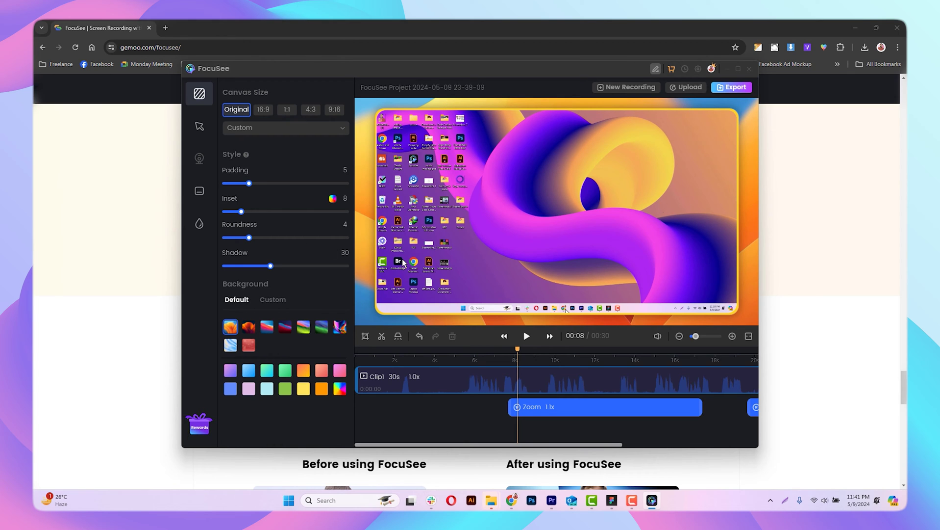
Step: Reduce corner roundness to 2 and shadow strength to 15
left_click_drag(249, 237, 236, 237)
mouse_move(271, 265)
left_mouse_down()
mouse_move(346, 266)
mouse_move(246, 265)
left_mouse_up()
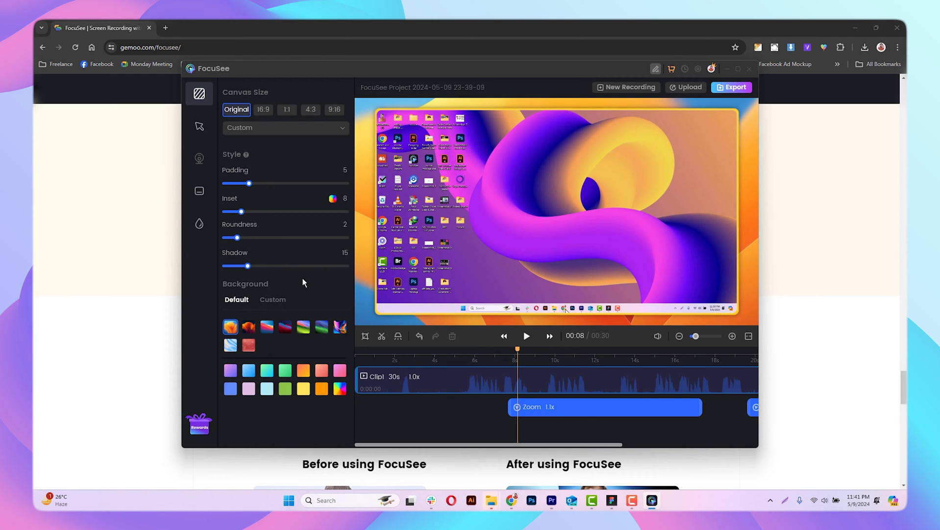
Step: Try several Default background presets, including a green gradient and a red background
left_click(248, 326)
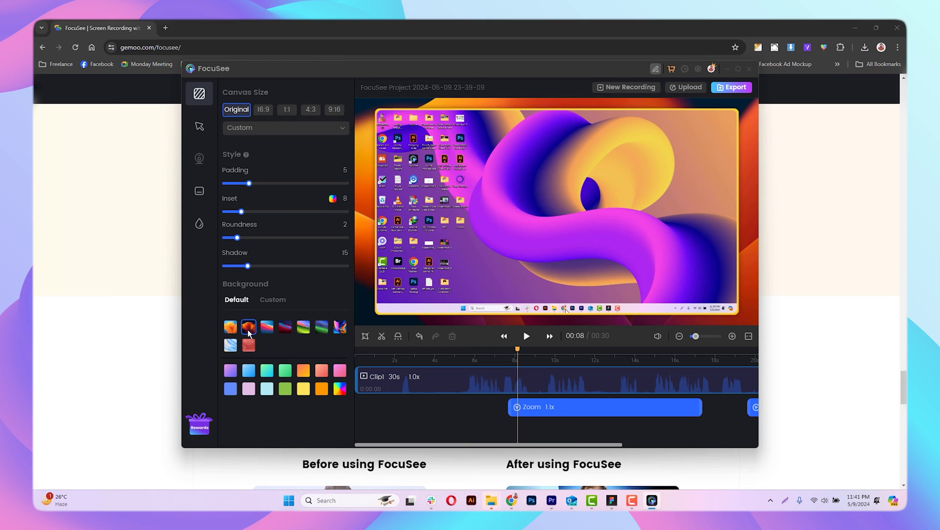
left_click(266, 328)
left_click(285, 326)
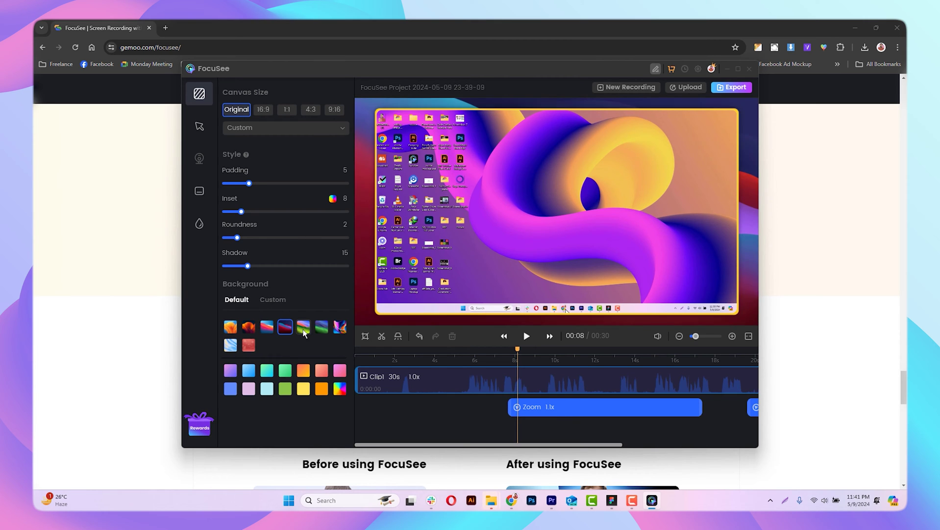
left_click(321, 327)
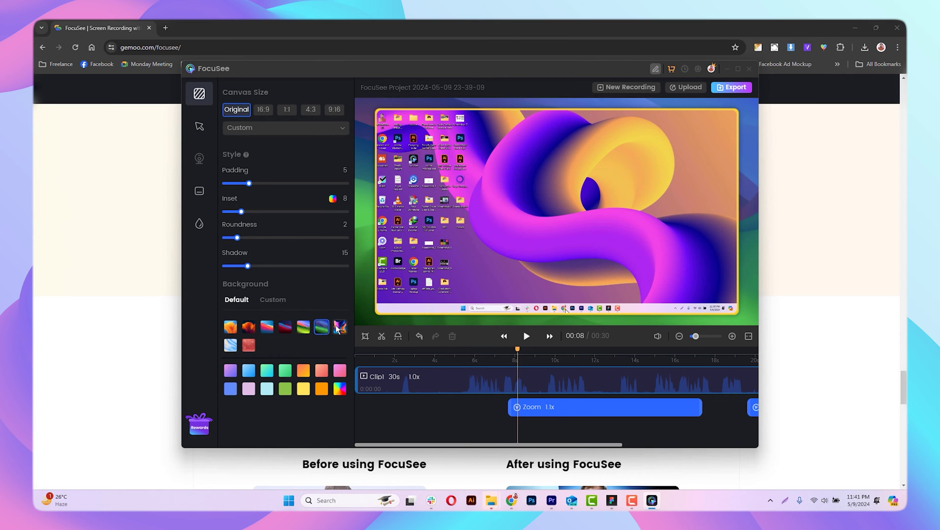
left_click(231, 344)
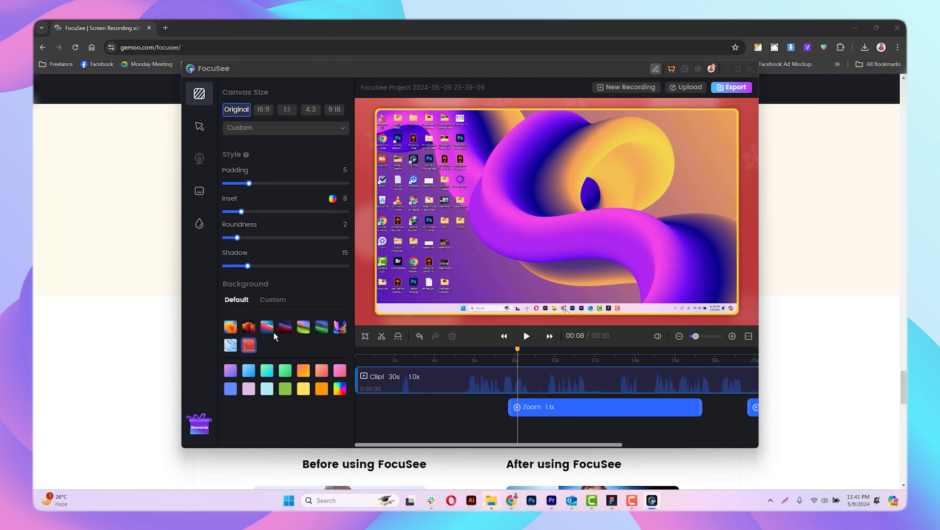
Step: Upload wallpaper 09 from the Wallpapers folder as the custom canvas background
left_click(272, 299)
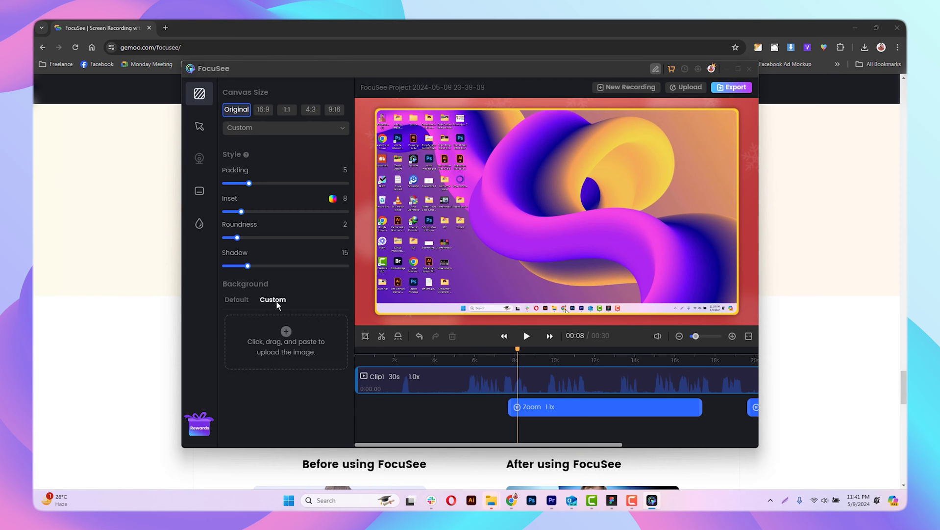
left_click(286, 331)
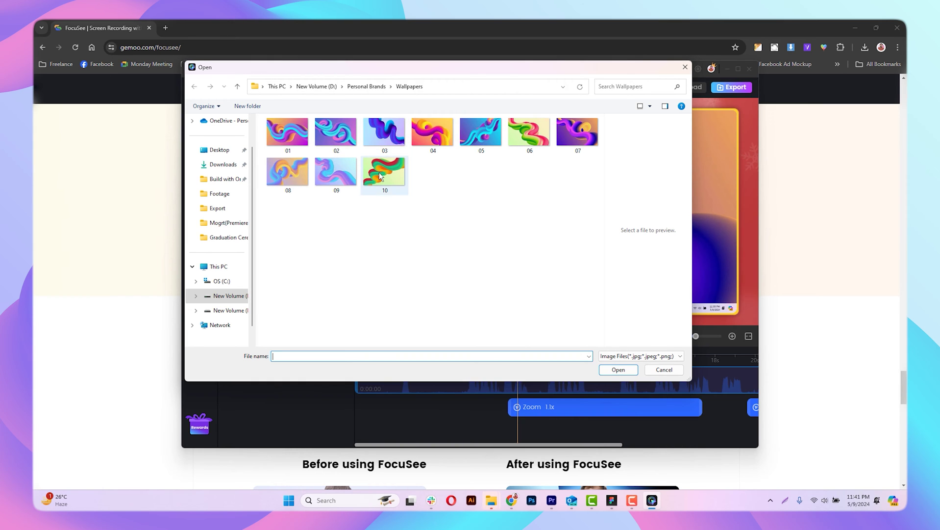
left_click(336, 175)
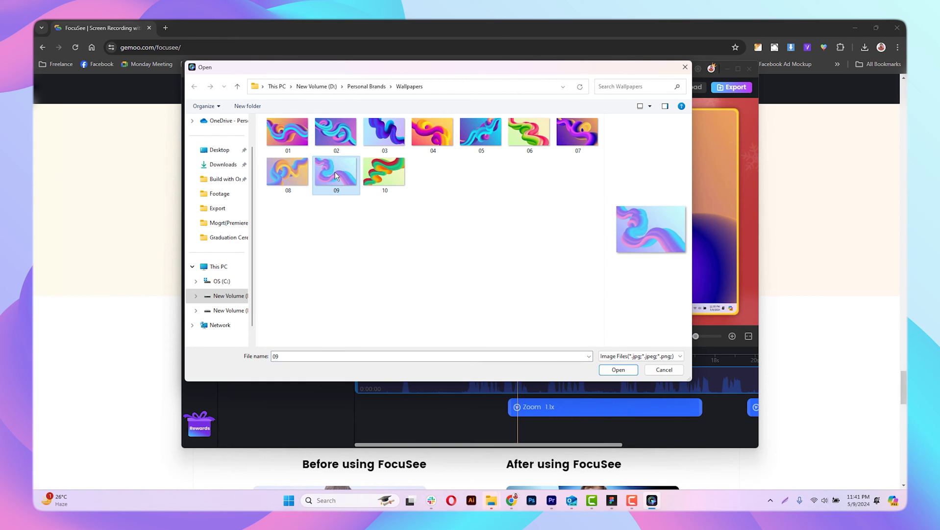
double_click(336, 175)
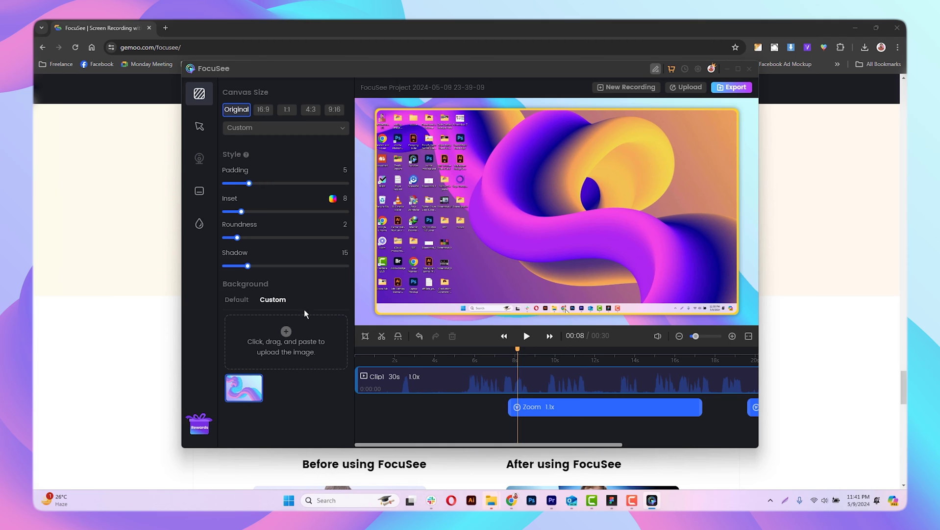
Step: Try the yellow arrow and hearts cursor styles, then set the mouse click effect to Ripple
left_click(203, 129)
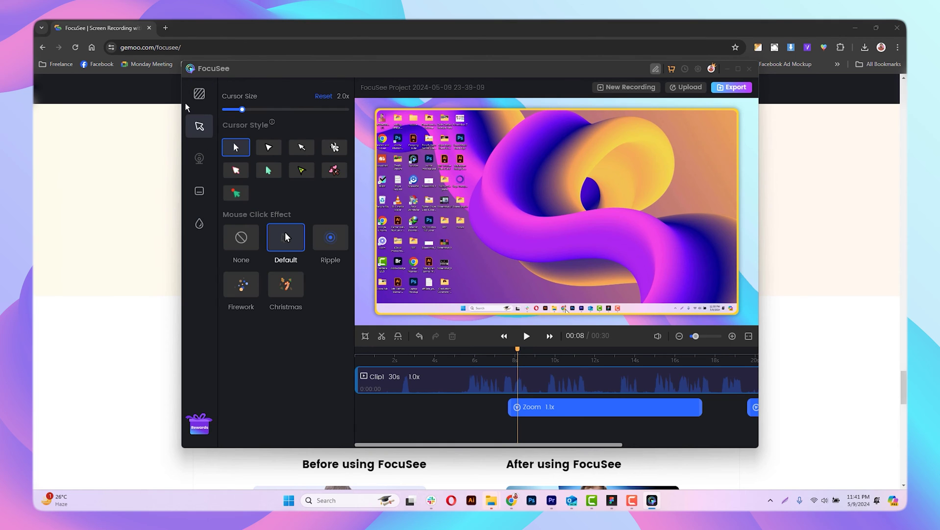
left_click(268, 148)
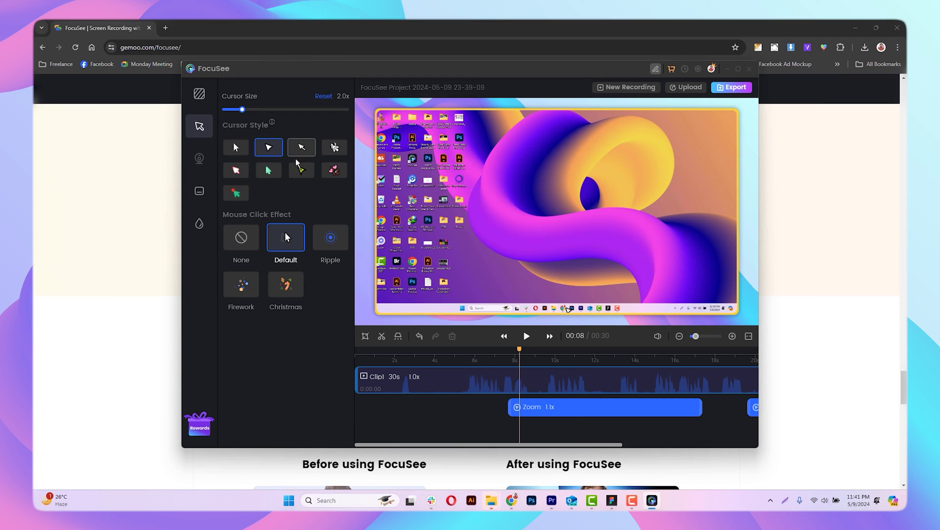
left_click(301, 170)
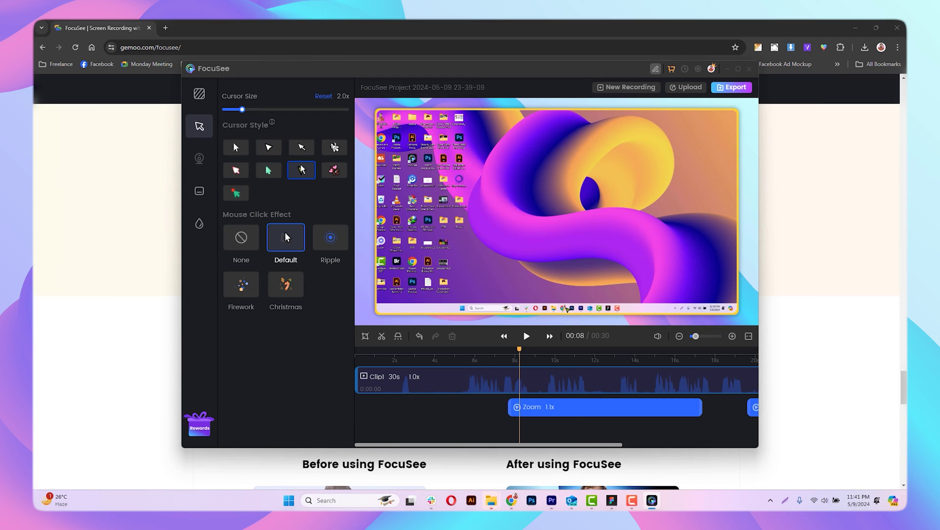
left_click(332, 171)
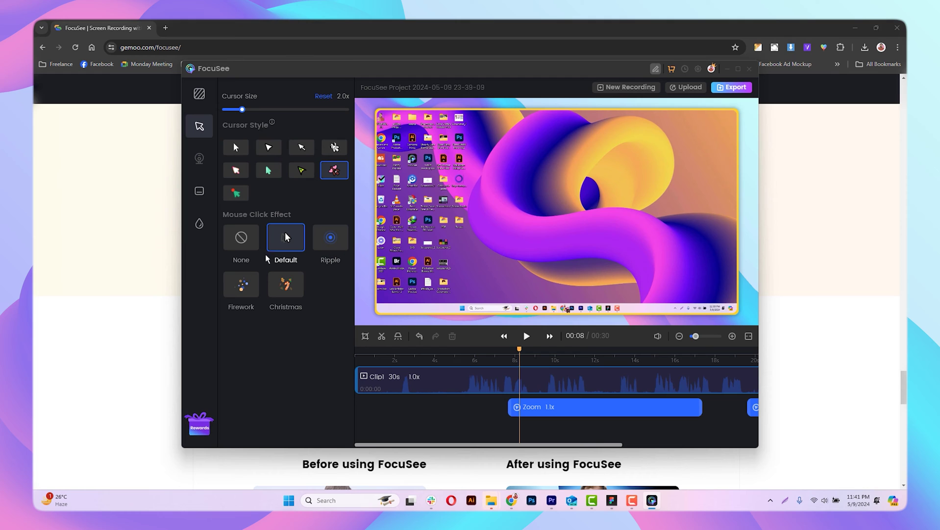
left_click(324, 237)
left_click(562, 350)
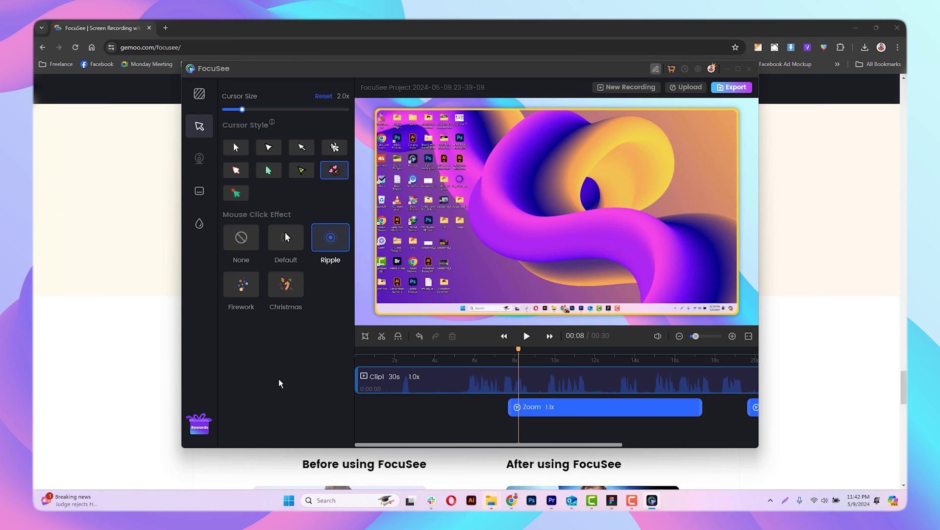
Step: Review the available caption languages and keep the caption language on Auto
left_click(200, 191)
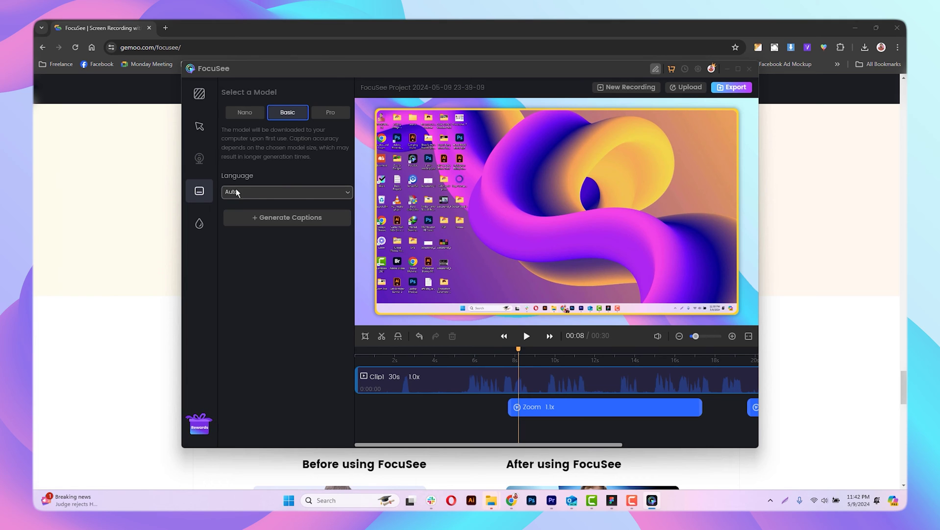
left_click(291, 192)
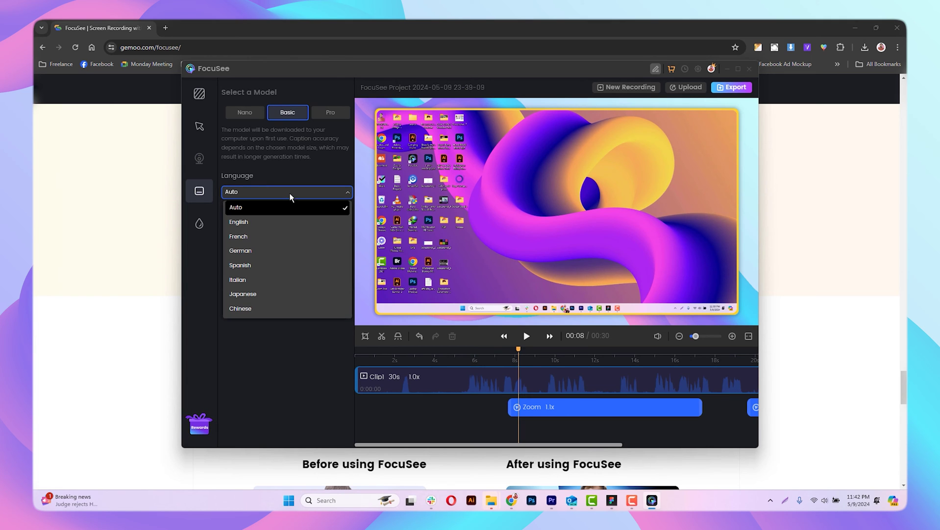
left_click(242, 206)
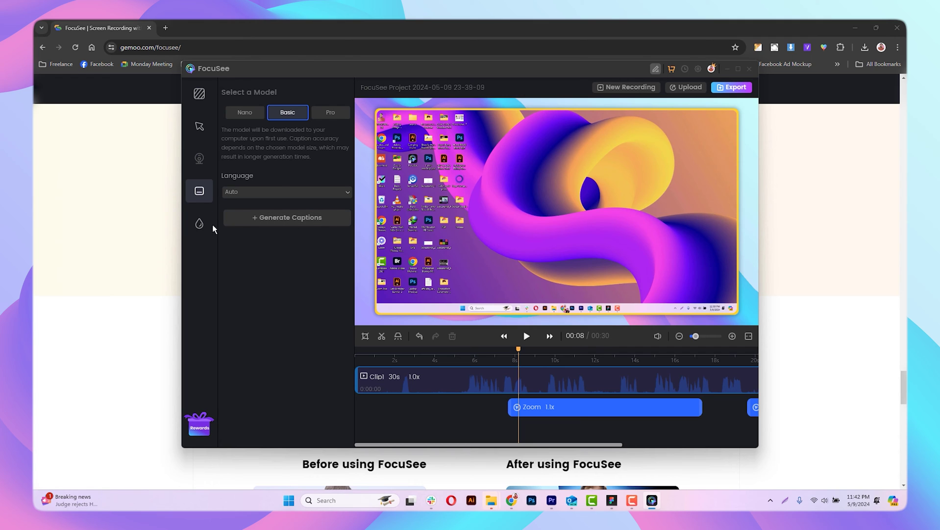
Step: Upload the orange logo image from the Desktop as the watermark and shrink it to size 7
left_click(200, 223)
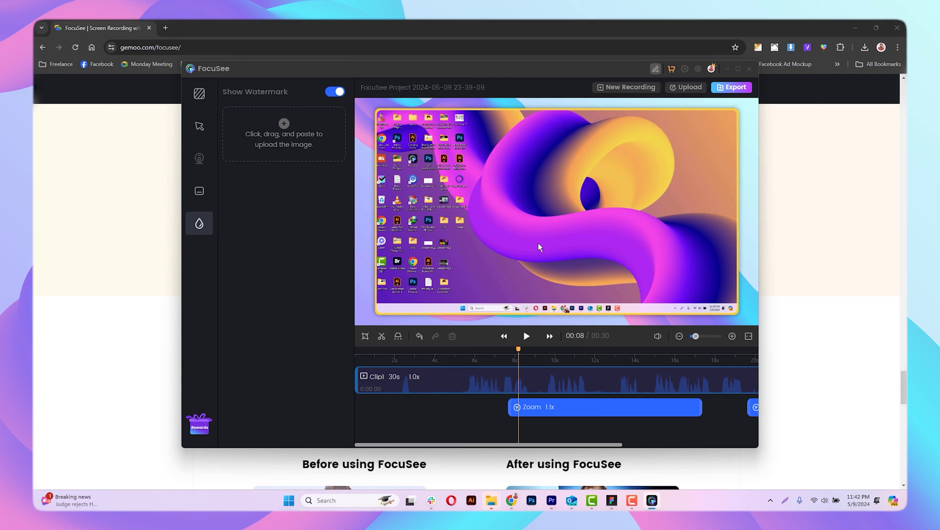
left_click(285, 125)
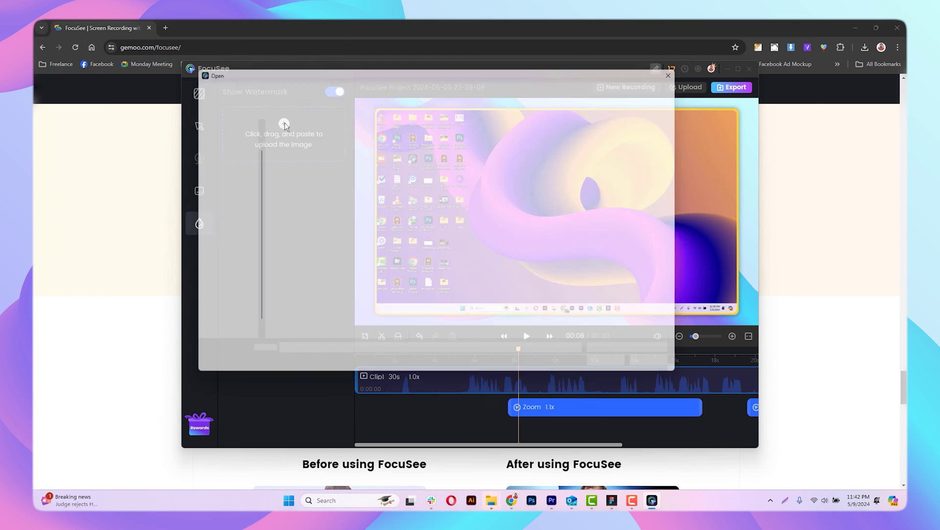
left_click(219, 149)
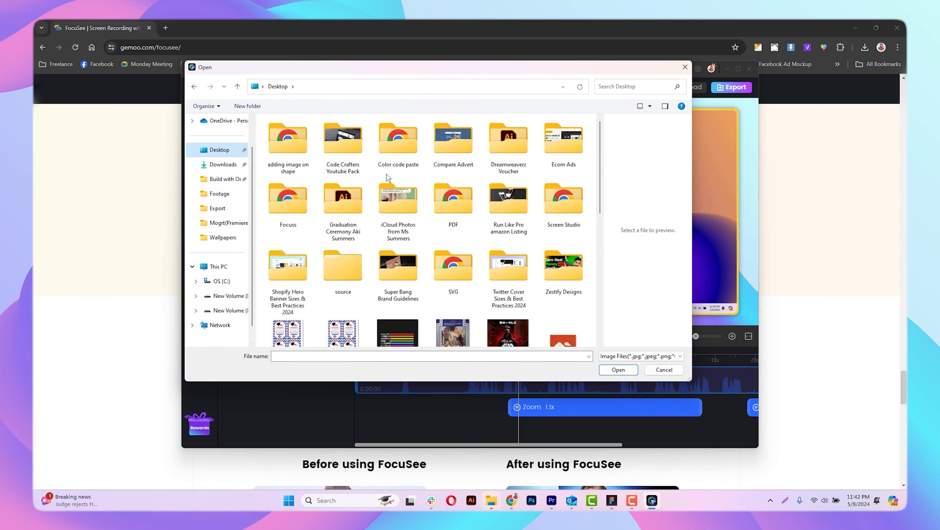
scroll(401, 210, "down", 3)
scroll(408, 243, "down", 2)
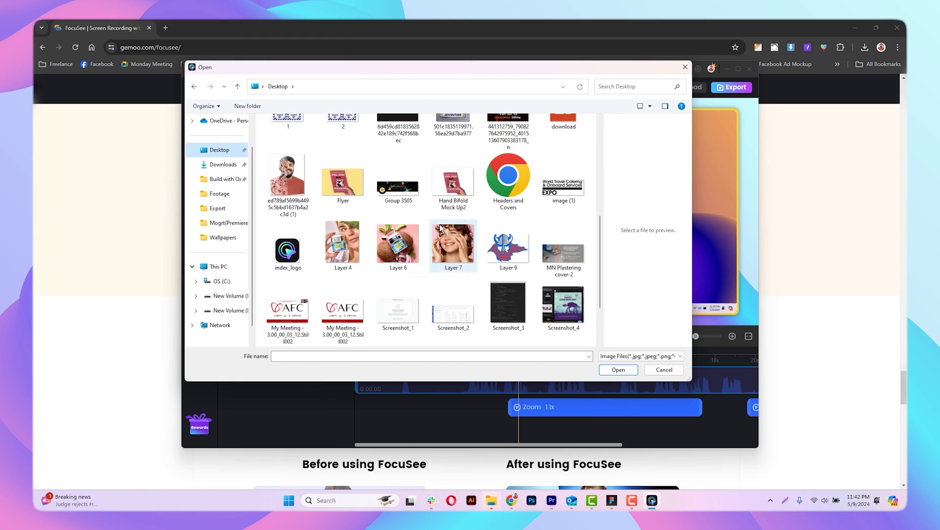
scroll(409, 246, "up", 3)
double_click(560, 211)
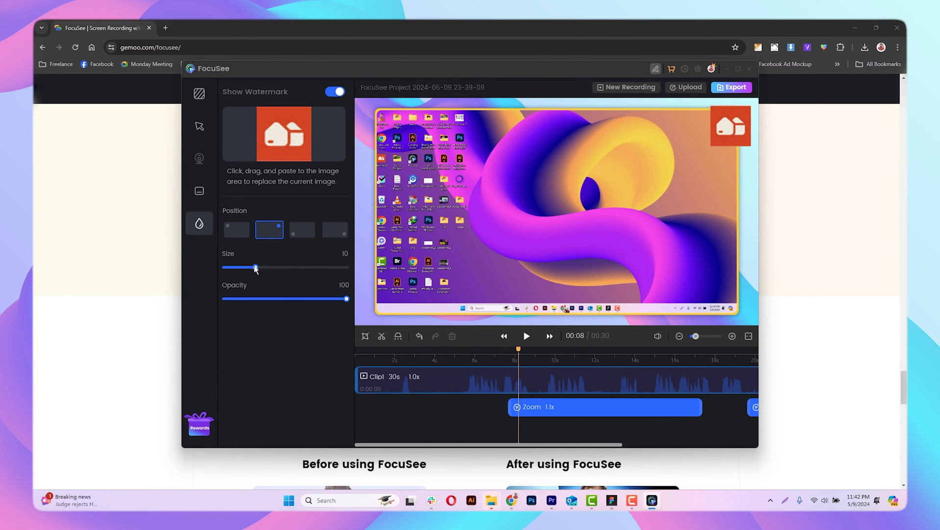
left_click_drag(255, 267, 235, 268)
Step: Try each corner, place the logo bottom-left, and lower its opacity to 95
left_click(335, 230)
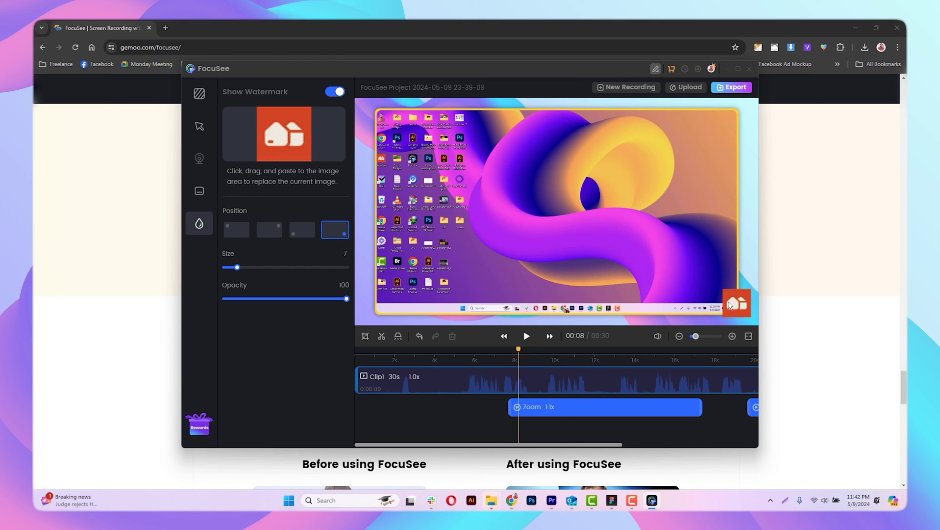
left_click(236, 230)
left_click(268, 229)
left_click(302, 230)
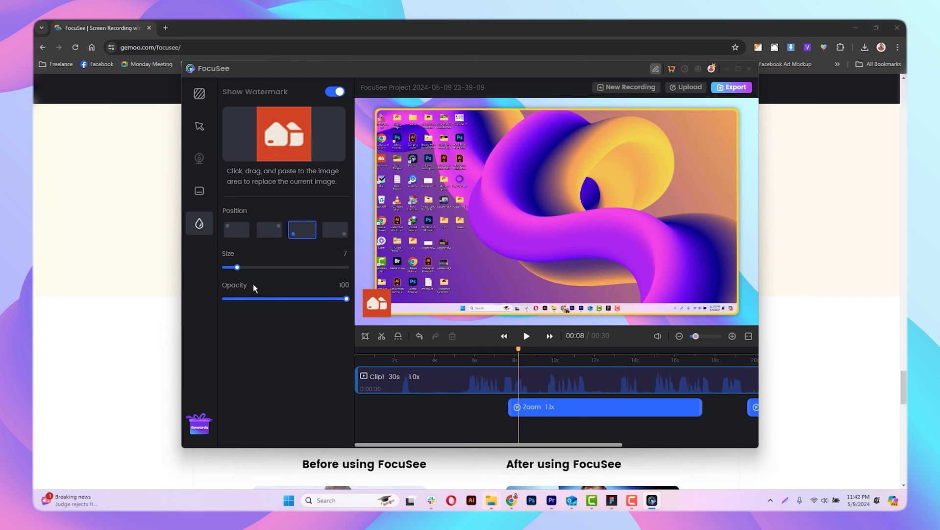
mouse_move(346, 299)
left_mouse_down()
mouse_move(271, 298)
mouse_move(341, 298)
left_mouse_up()
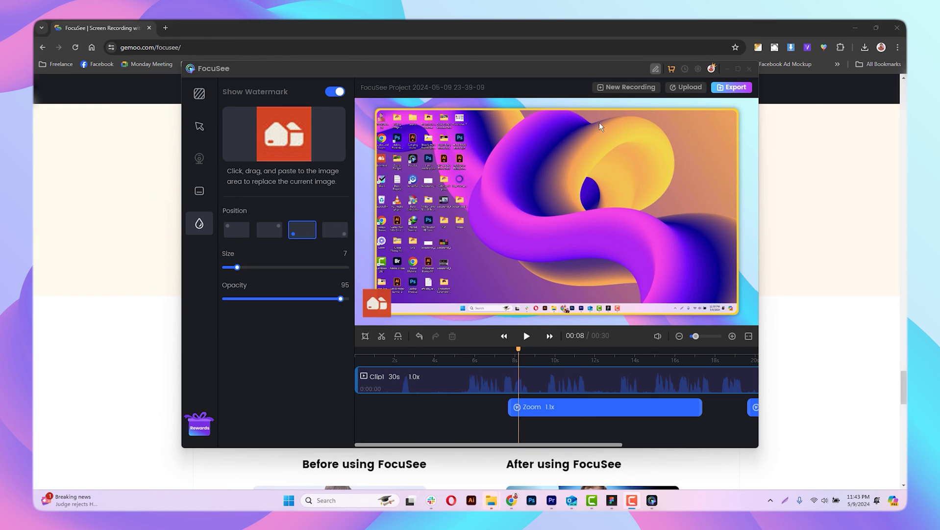
Step: Review the Upload Video resolution and frame rate options unchanged, then bring up the Export Video dialog
left_click(685, 87)
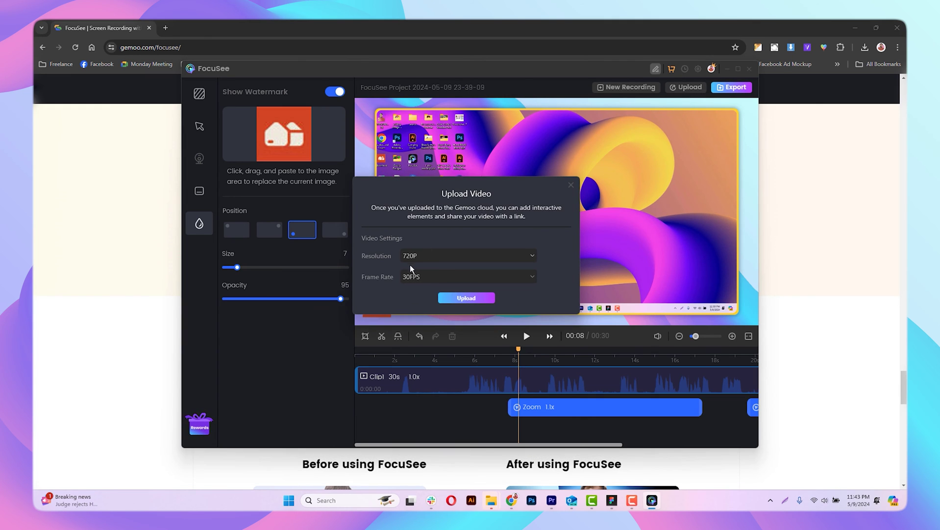
left_click(458, 255)
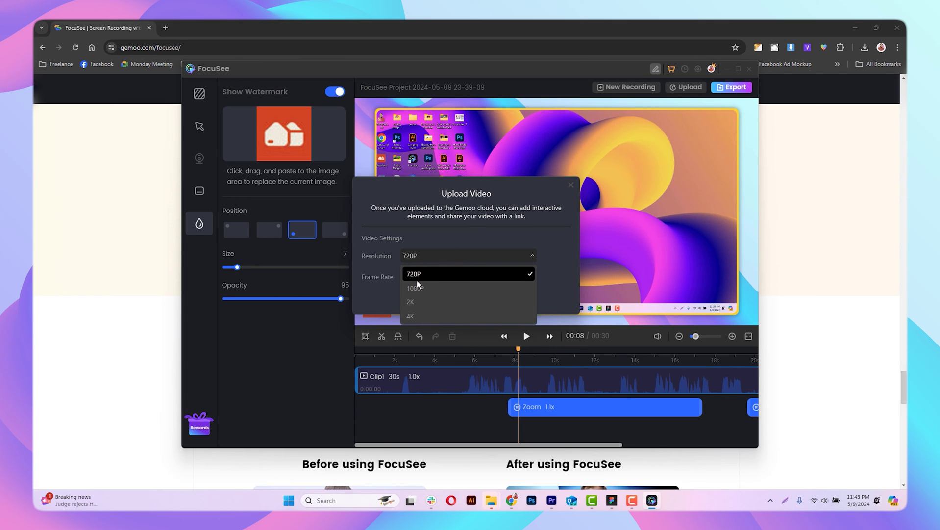
left_click(416, 258)
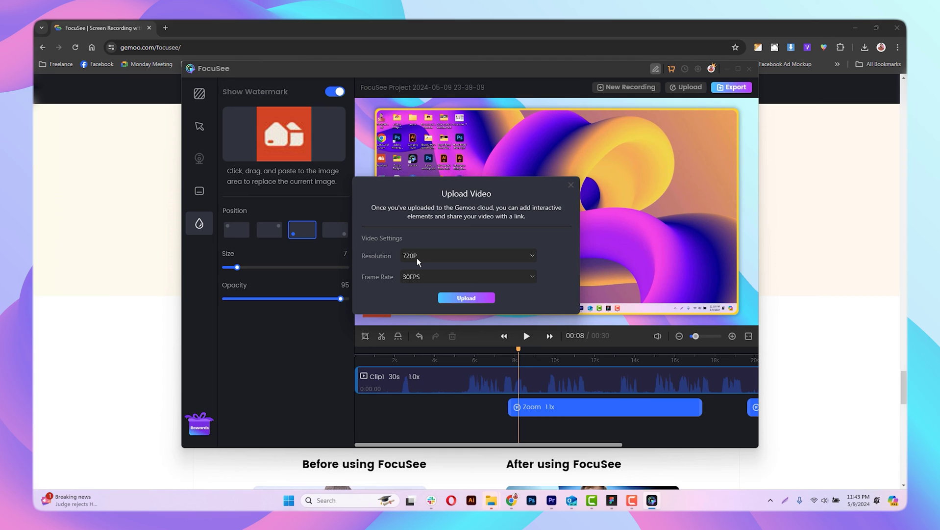
left_click(499, 276)
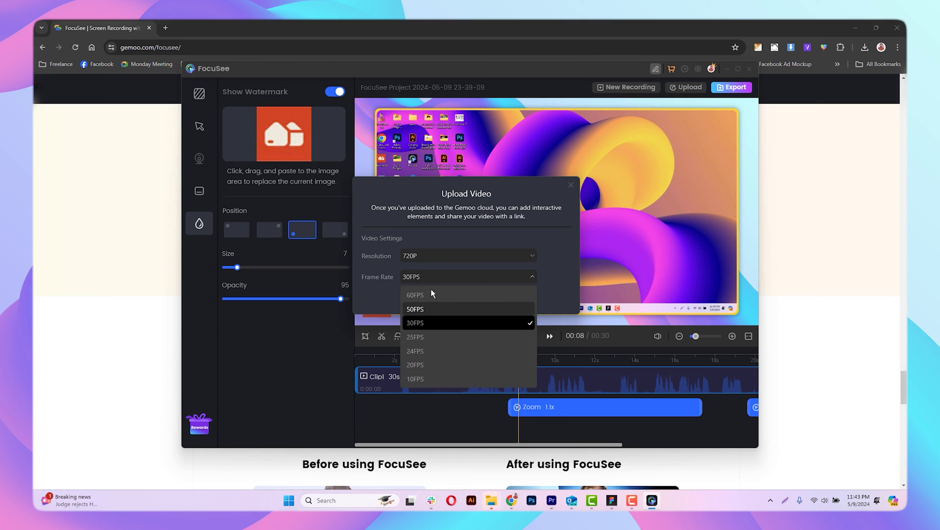
left_click(427, 274)
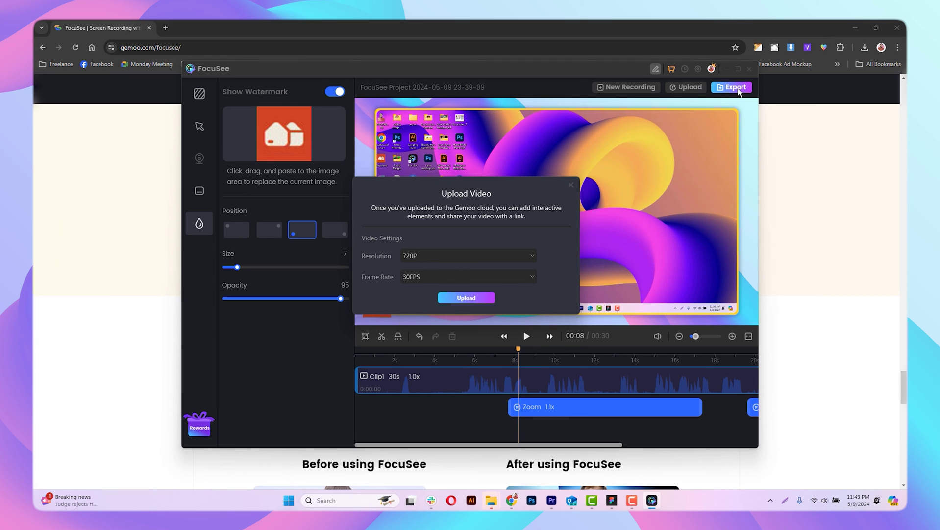
left_click(570, 184)
left_click(731, 87)
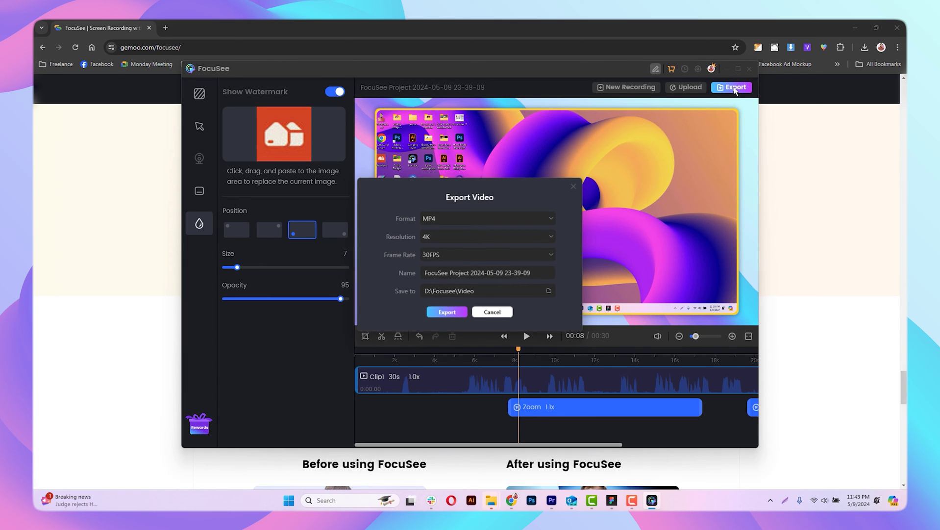
Step: Export the project as an MP4 at 4K resolution, starting the render
left_click(531, 219)
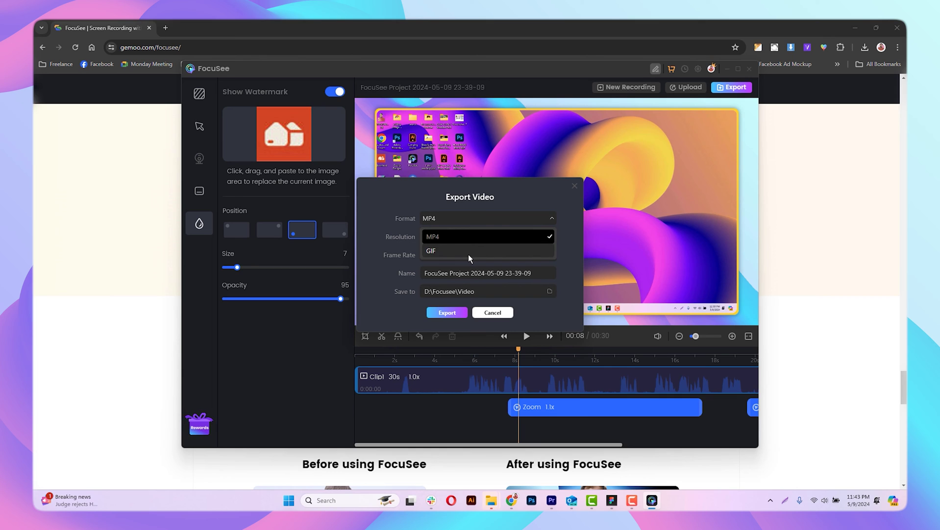
left_click(467, 240)
left_click(454, 235)
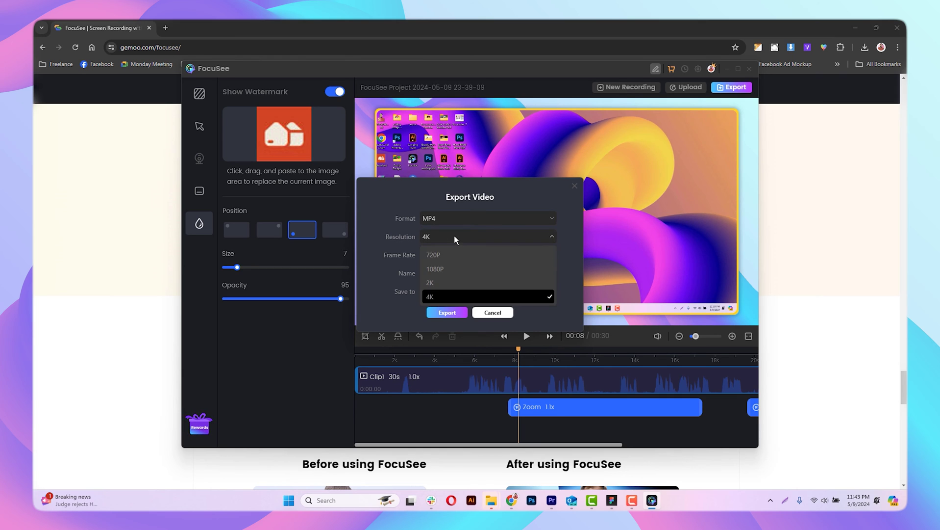
left_click(447, 235)
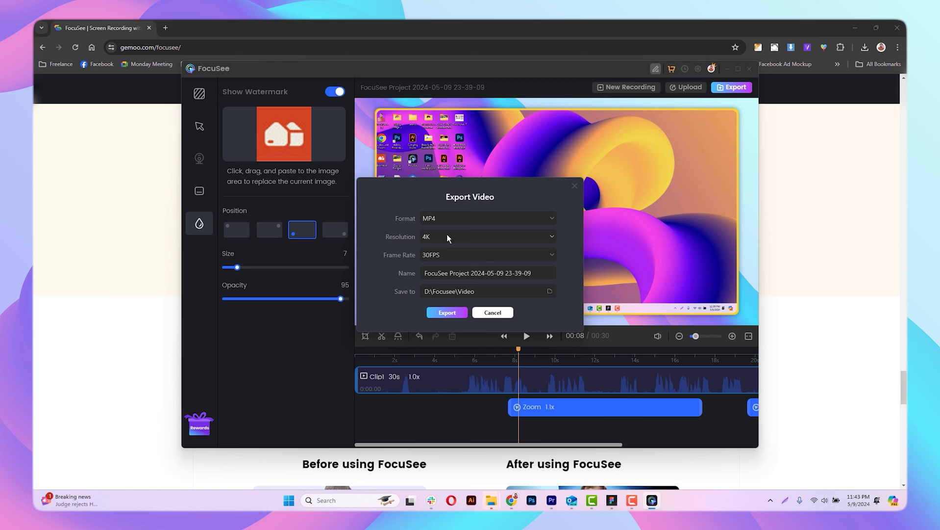
left_click(452, 314)
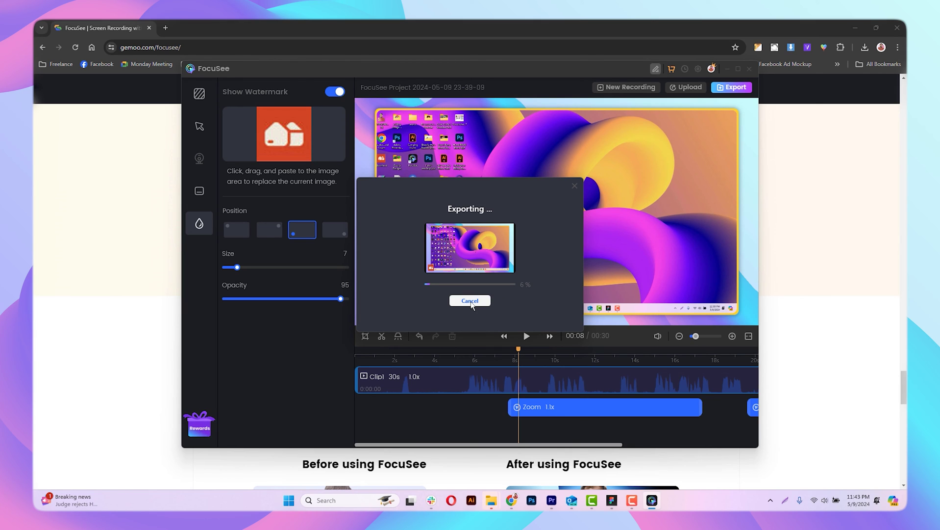